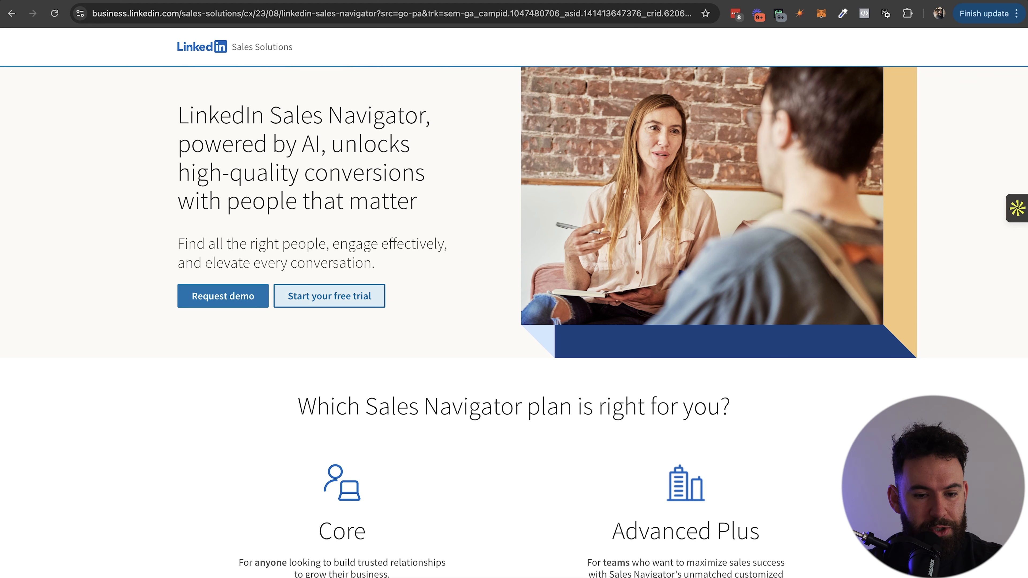
Start the Core plan free trial from the Sales Navigator plans comparison.
scroll(514, 324, "down", 6)
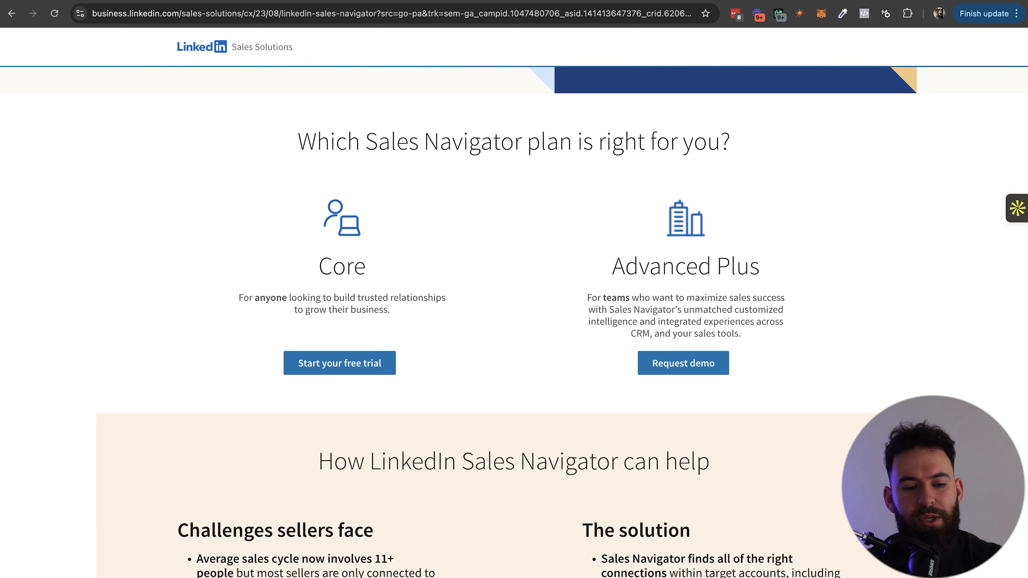
left_click(339, 363)
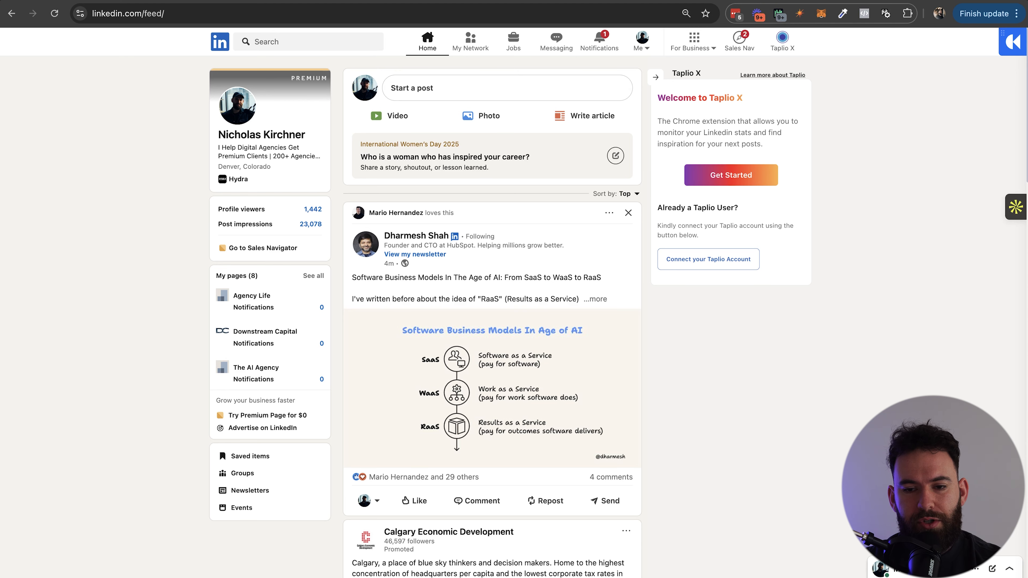
Open Sales Navigator from the feed and start a lead search with all filters listed.
left_click(739, 41)
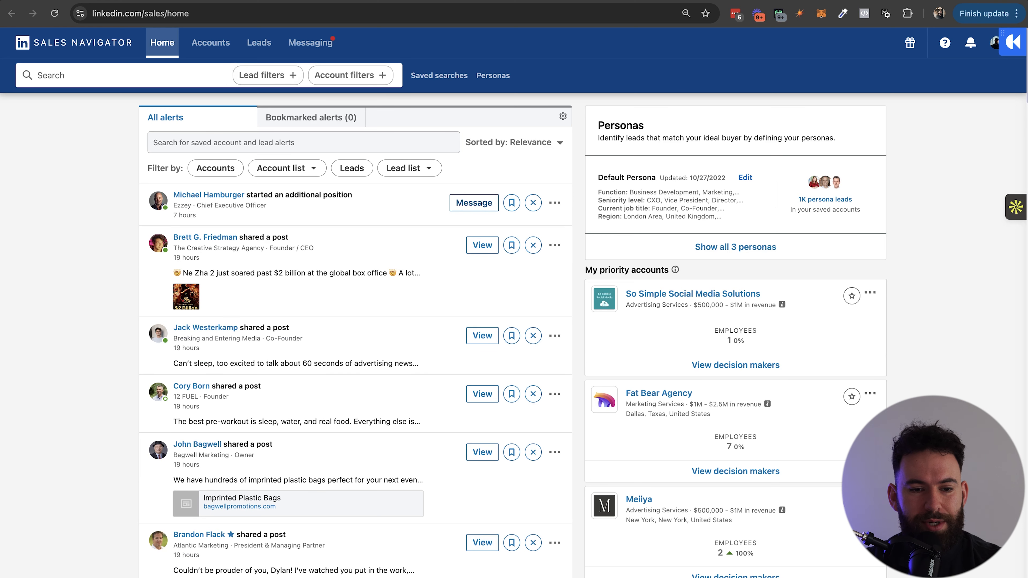
left_click(267, 75)
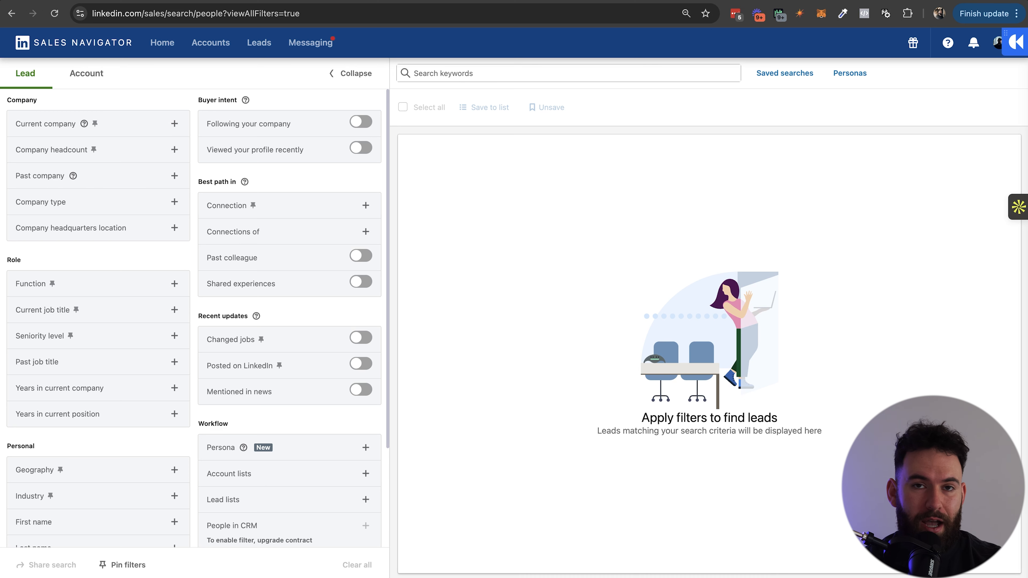
Filter company headcount to 1-10, 11-50, 51-200 and 201-500 employees.
left_click(175, 149)
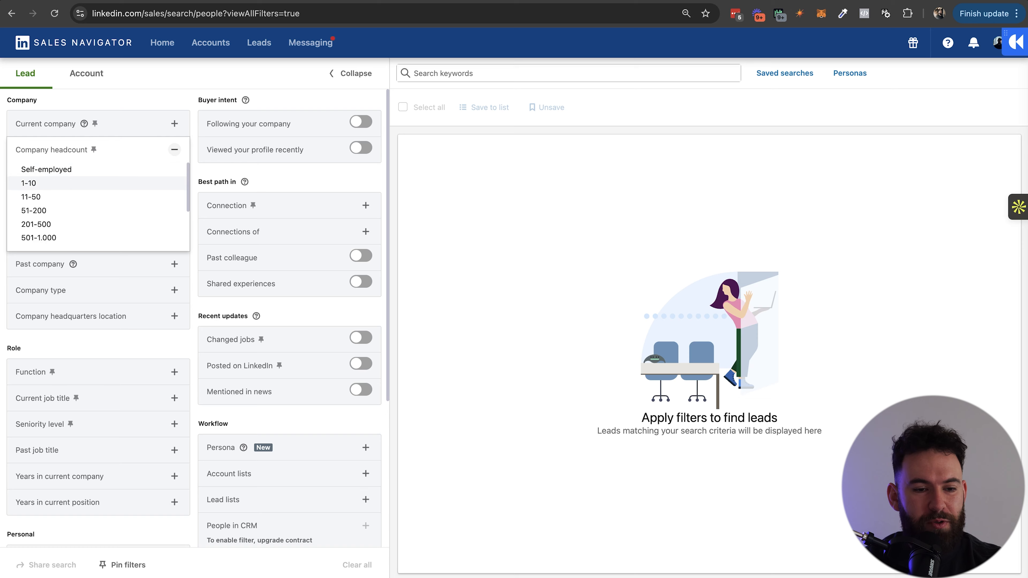
left_click(36, 183)
left_click(30, 235)
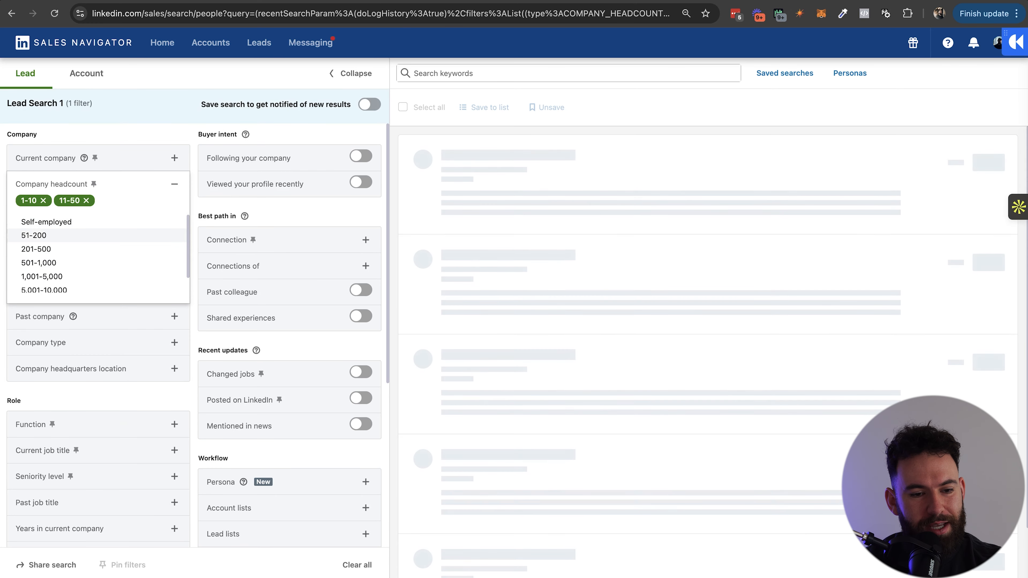
left_click(33, 235)
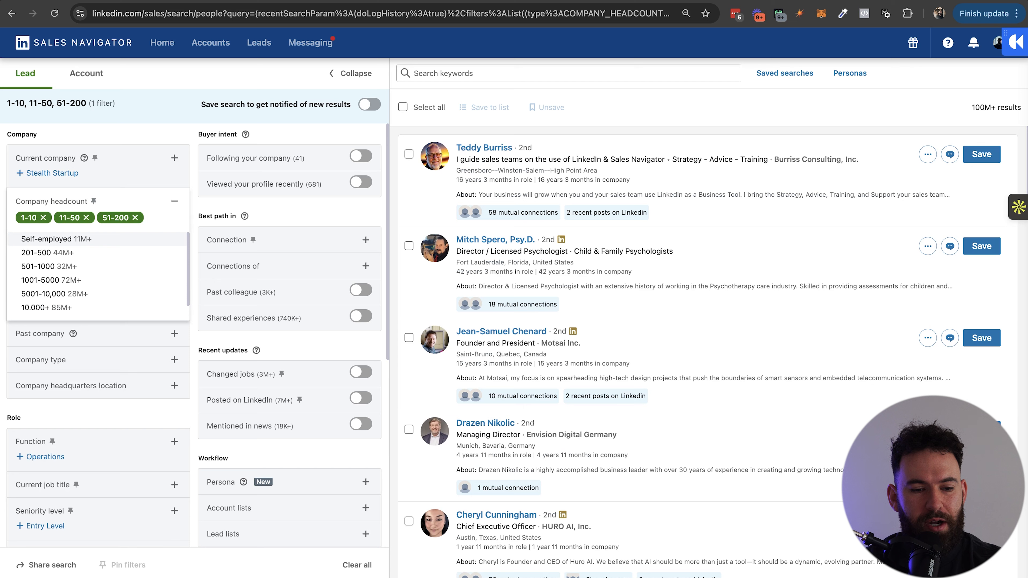
left_click(34, 252)
left_click(175, 201)
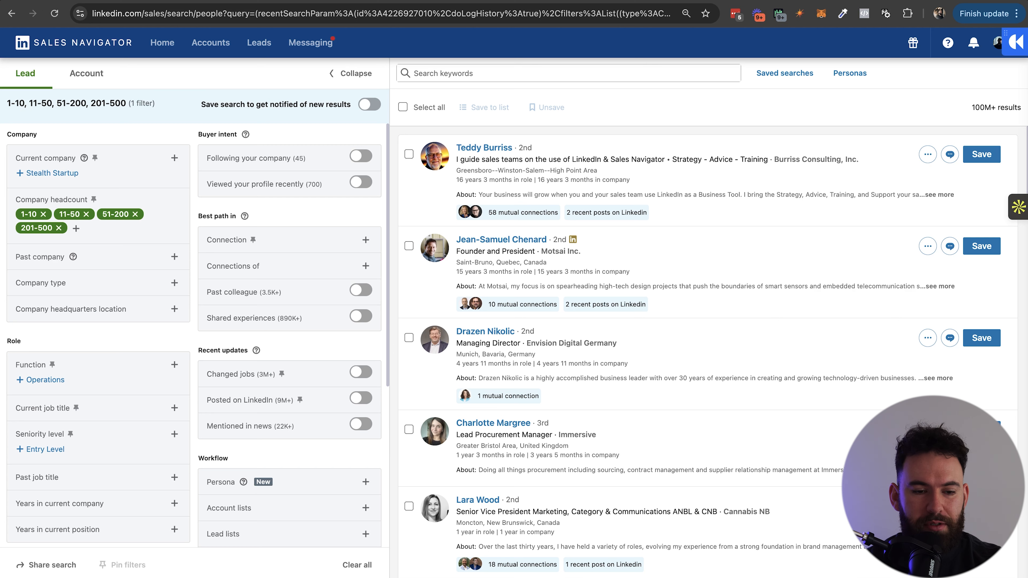
Check Company type without choosing anything, then open Current job title for entry.
scroll(194, 332, "down", 3)
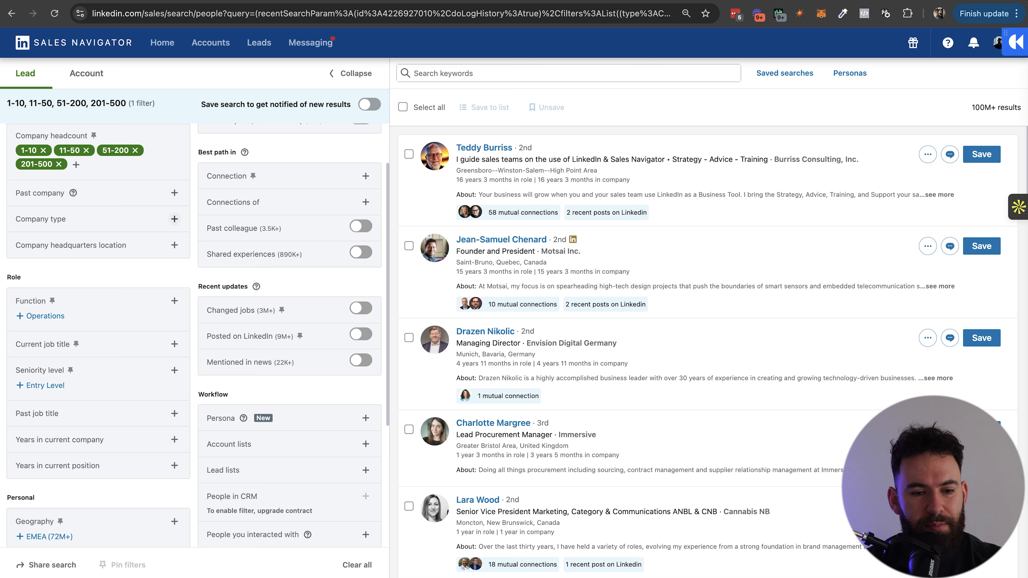
left_click(174, 218)
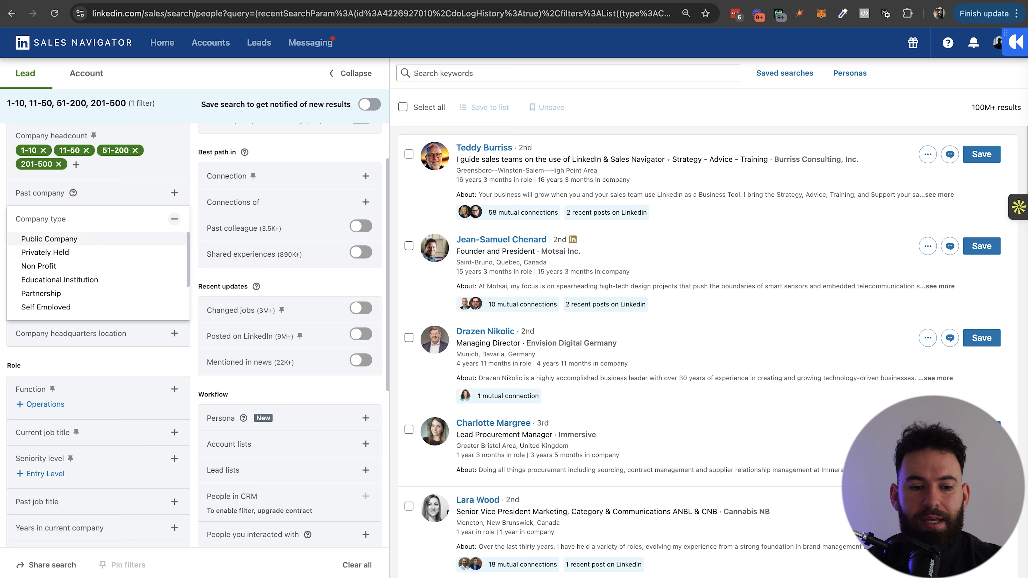
left_click(174, 219)
scroll(174, 210, "down", 2)
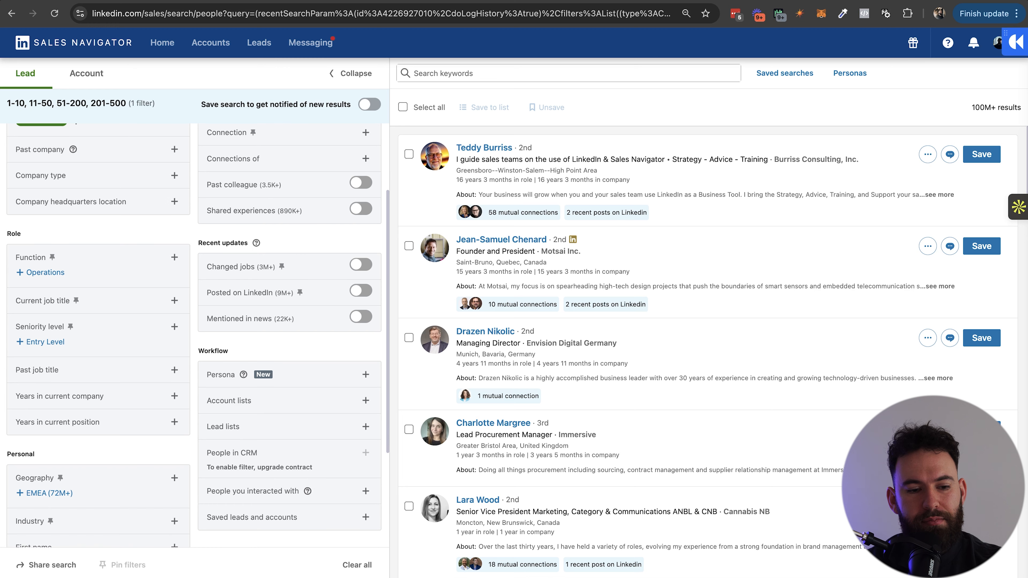
scroll(199, 332, "down", 3)
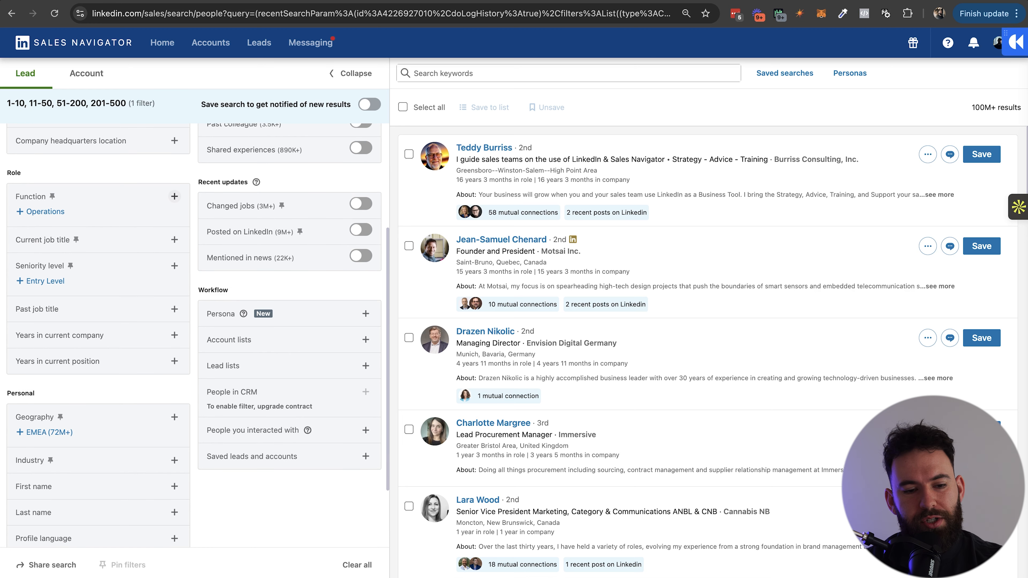
left_click(175, 239)
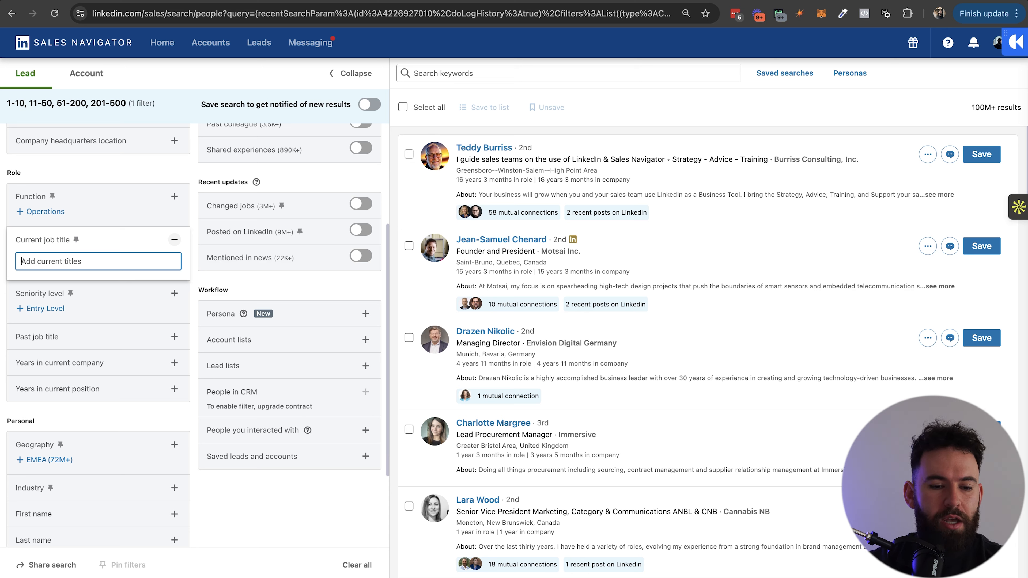
Search 'finan' and add Financial Advisor as the current job title filter.
type("finan")
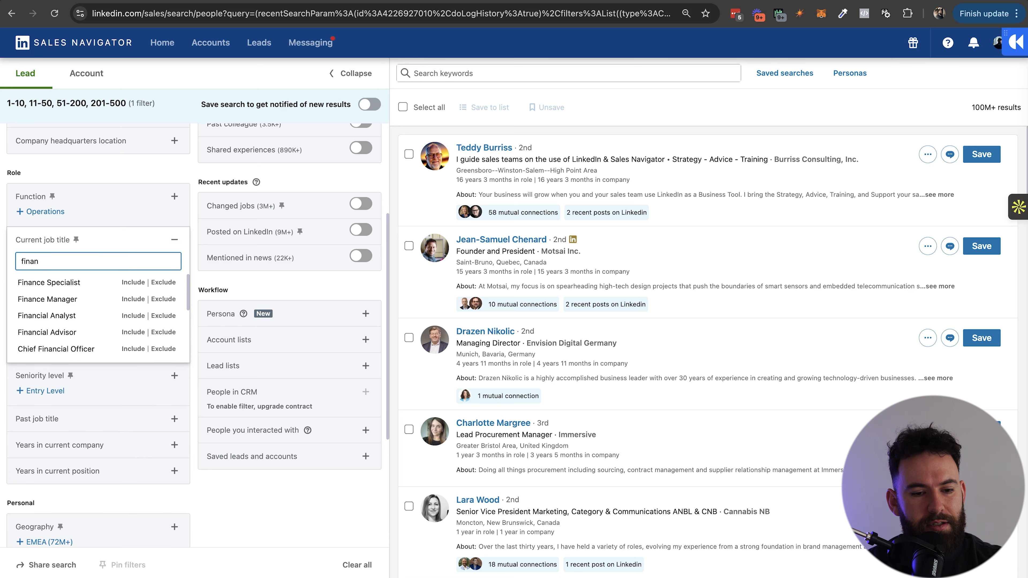
left_click(133, 332)
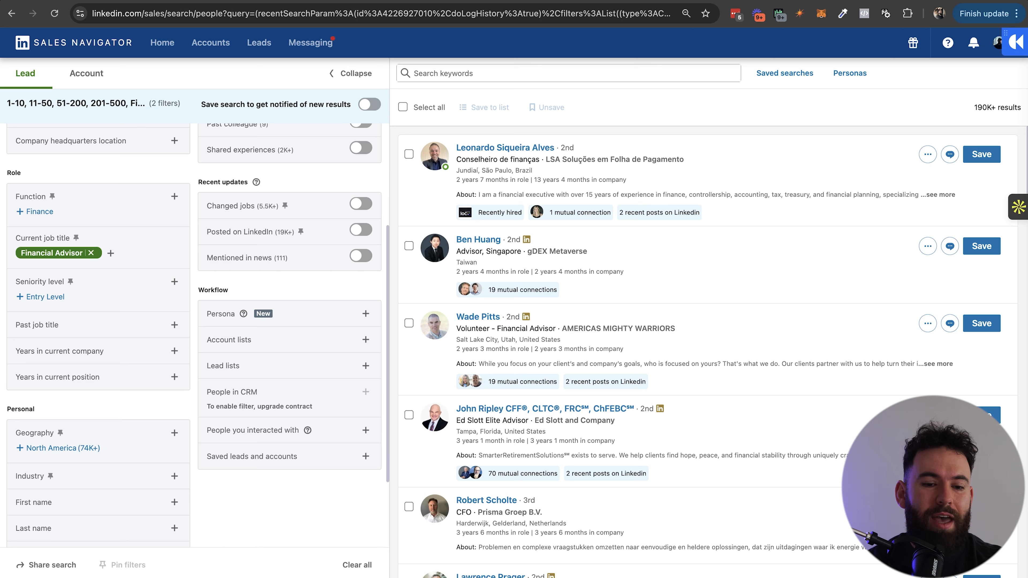
scroll(174, 284, "down", 3)
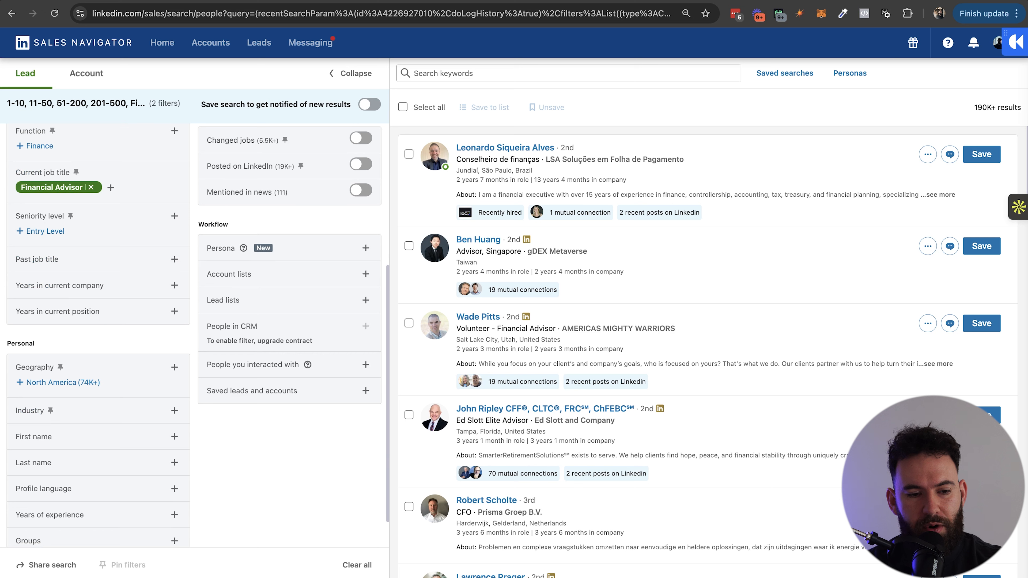
left_click(174, 286)
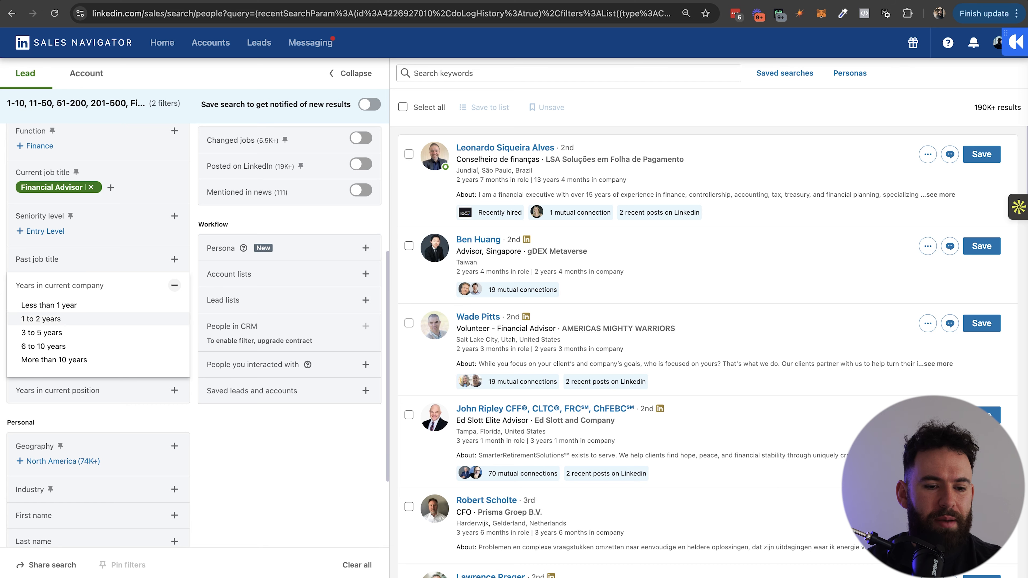
Include 1-2, 3-5, 6-10 and 10+ years in current company.
left_click(40, 319)
left_click(41, 335)
left_click(43, 335)
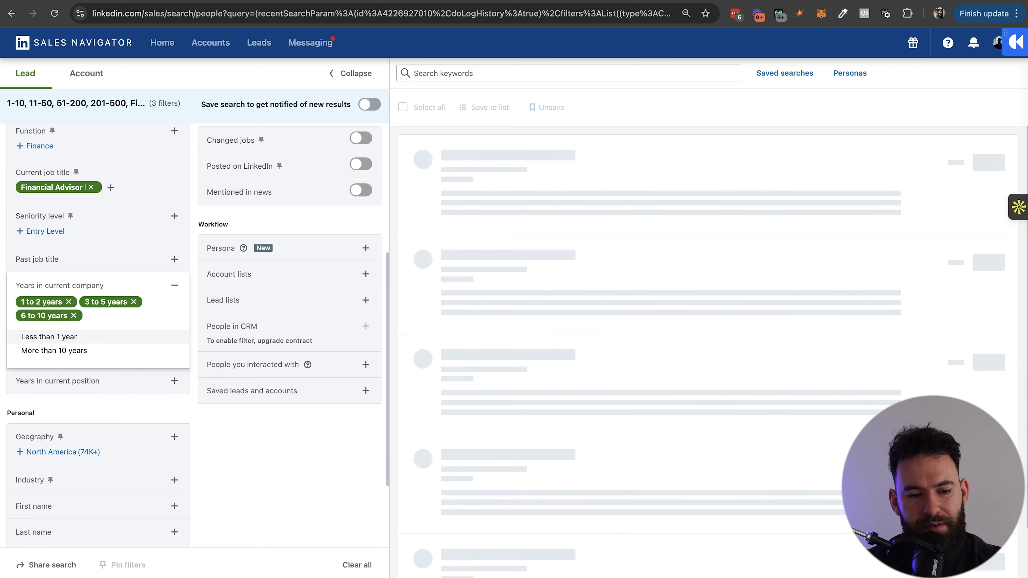
left_click(54, 350)
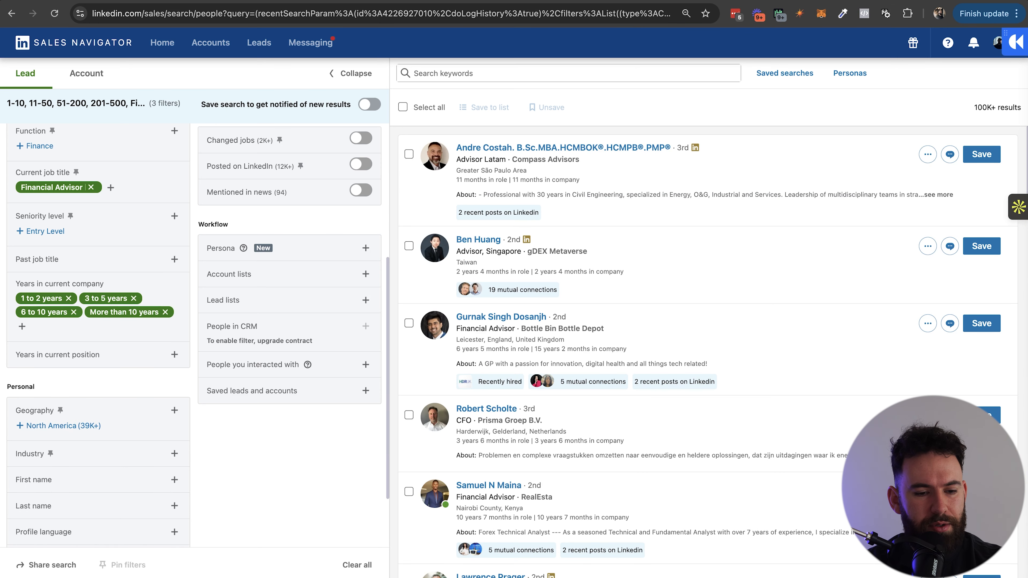
Add North America and United Kingdom to the Geography filter.
scroll(195, 324, "down", 3)
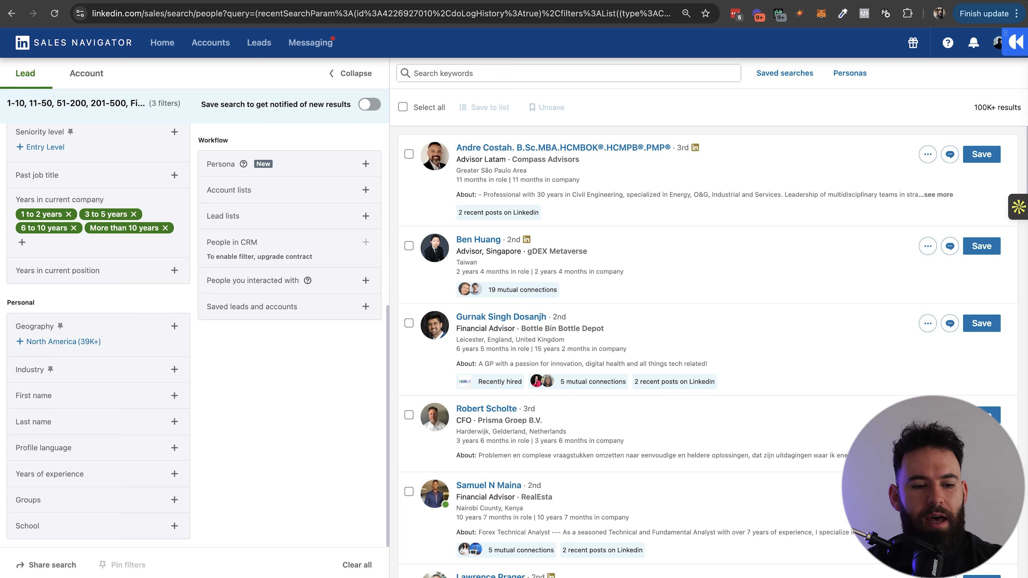
left_click(175, 326)
left_click(133, 370)
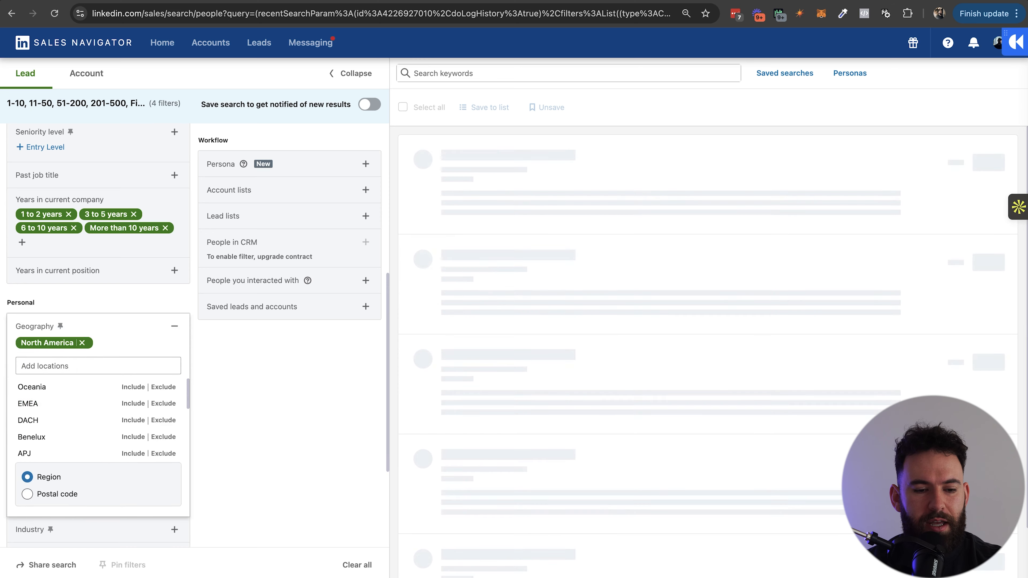
left_click(174, 326)
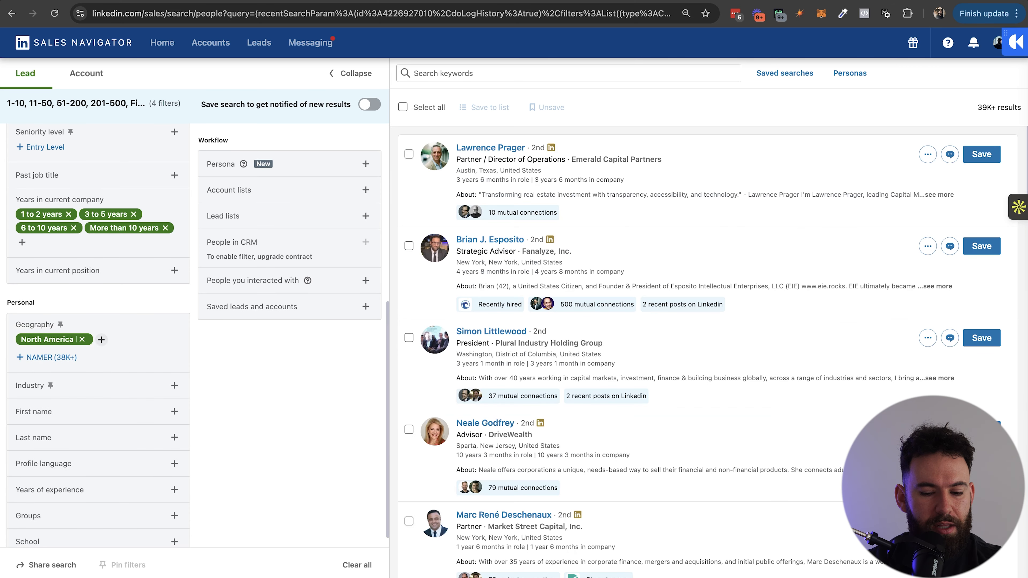
left_click(102, 340)
type("united king")
left_click(133, 388)
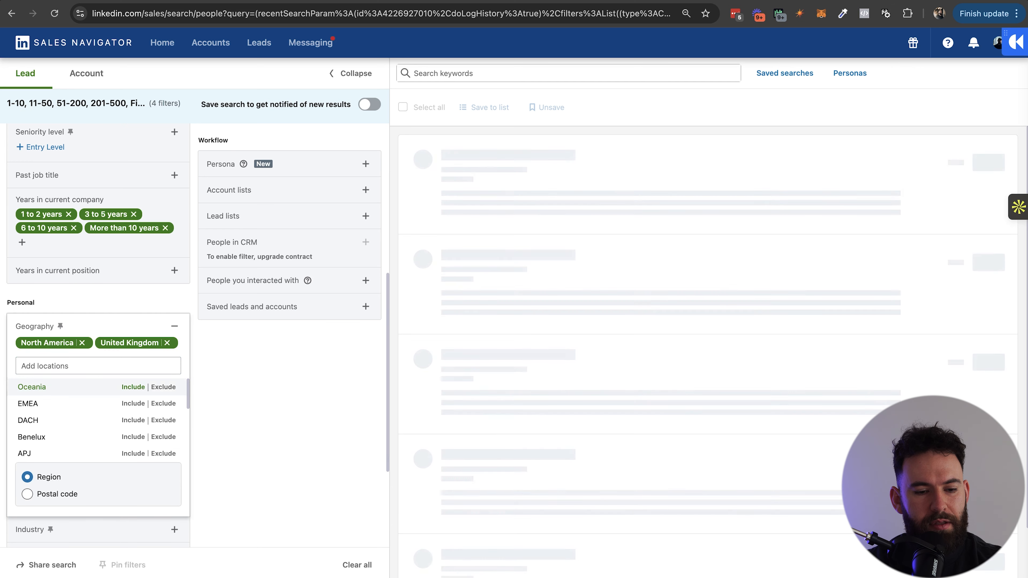
left_click(284, 381)
Look through the Industry filter and close it without choosing any industry.
scroll(175, 396, "down", 1)
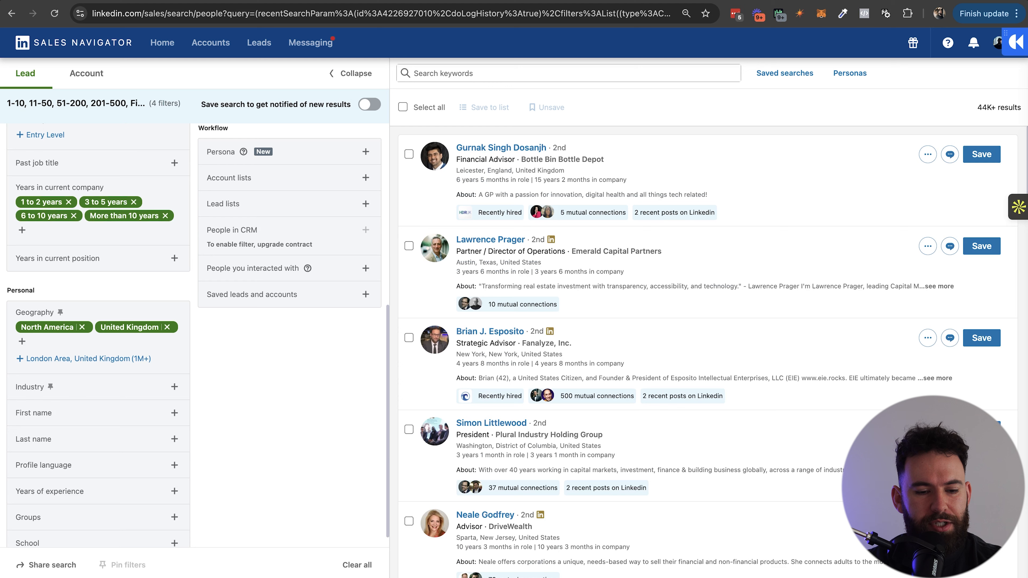
left_click(174, 369)
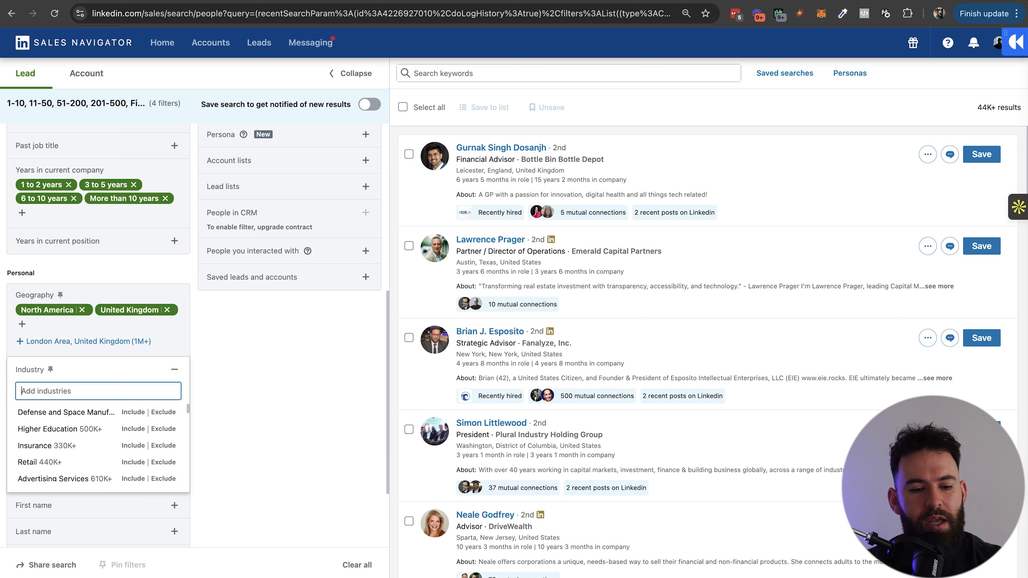
left_click(175, 369)
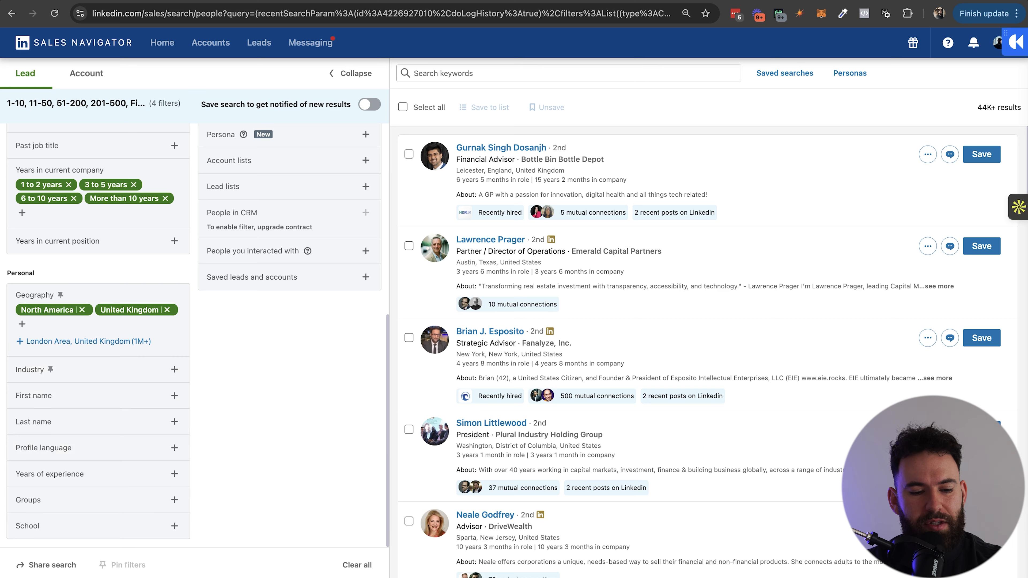
scroll(195, 336, "up", 10)
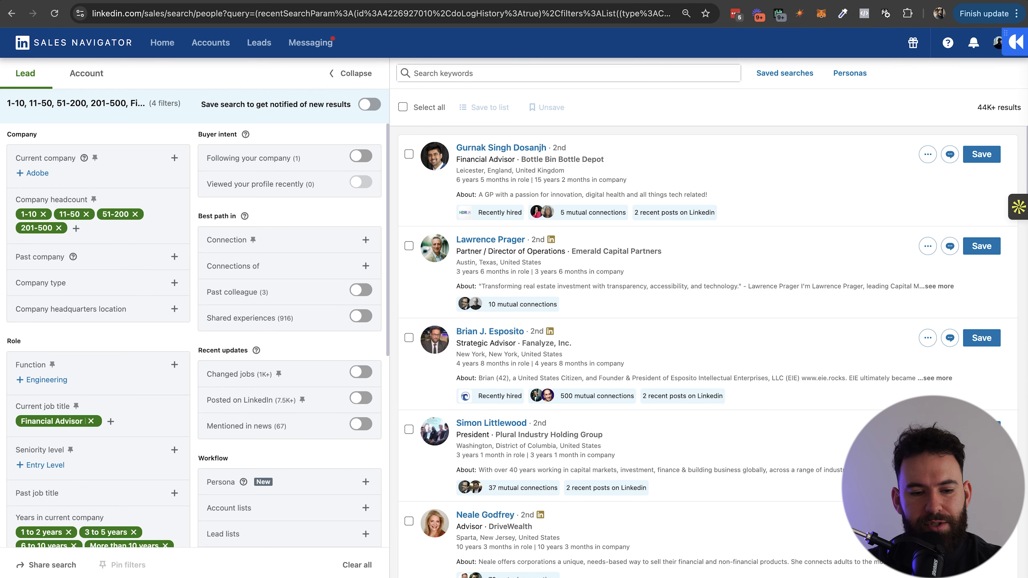
Limit Connection to 2nd degree and 3rd+ degree connections.
left_click(366, 240)
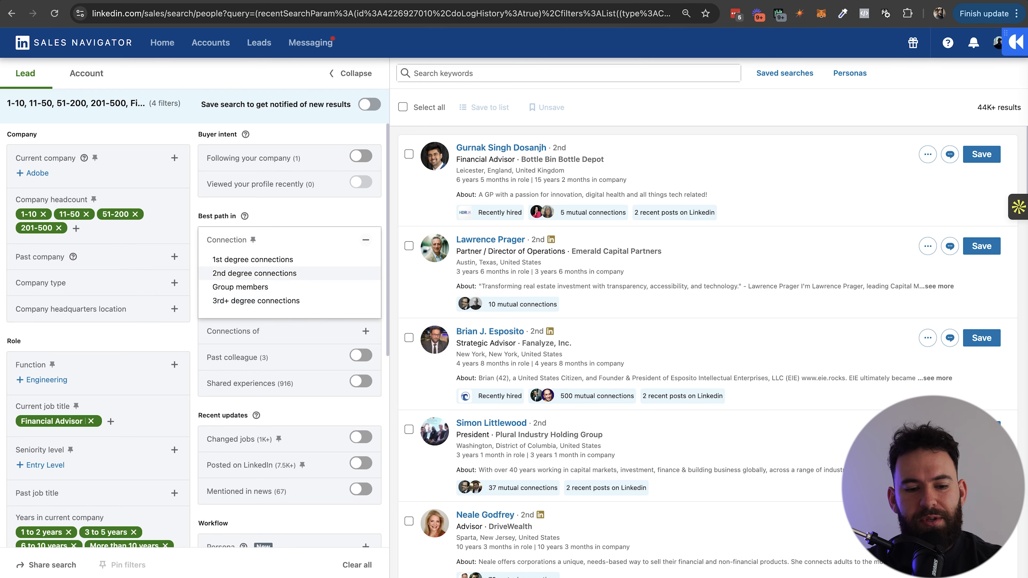
left_click(254, 273)
left_click(255, 306)
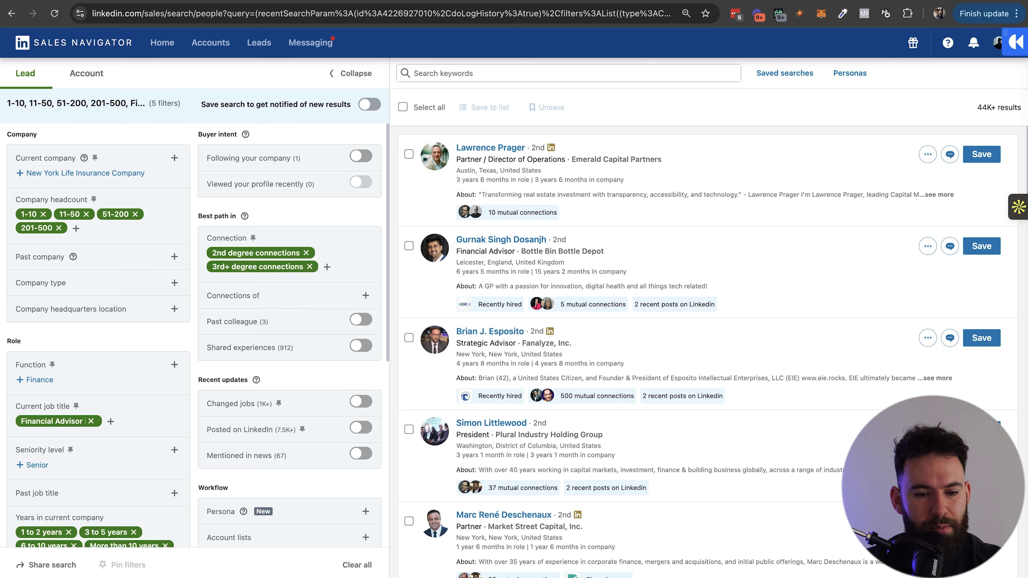
scroll(195, 336, "down", 5)
scroll(195, 336, "up", 3)
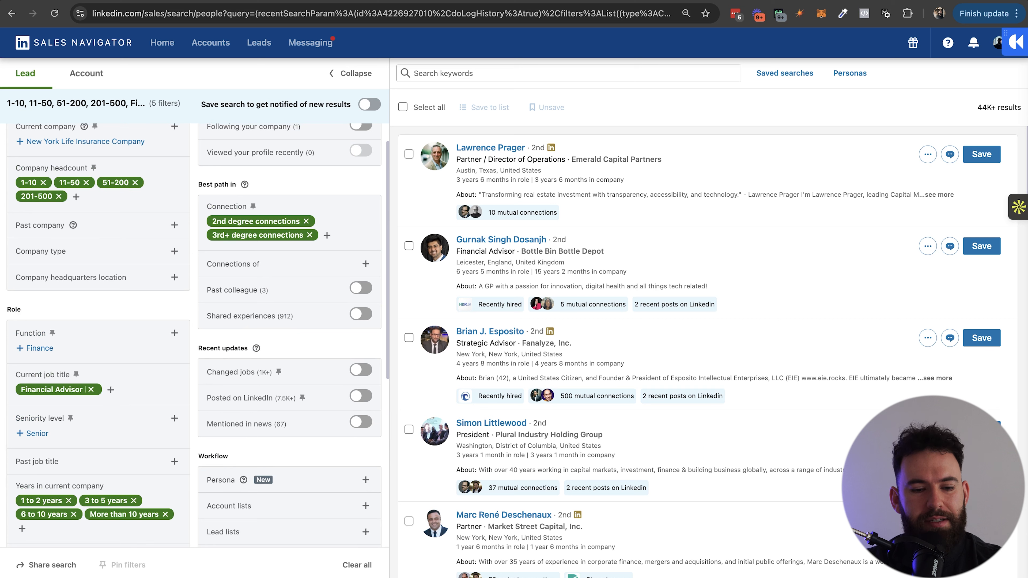
scroll(257, 302, "down", 2)
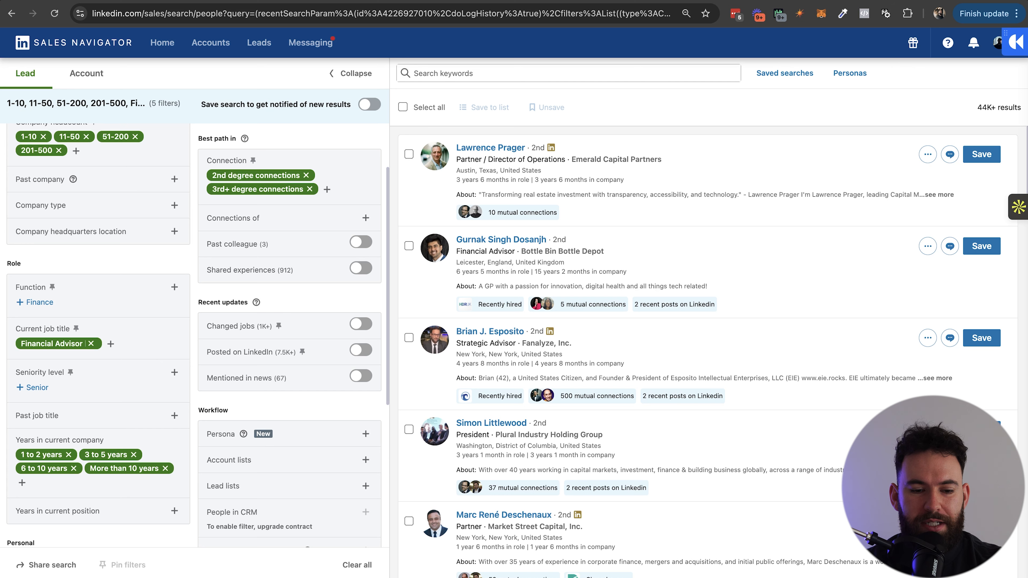
Turn on the Posted on LinkedIn recent-updates filter, narrowing results to 7.5K+.
left_click(360, 350)
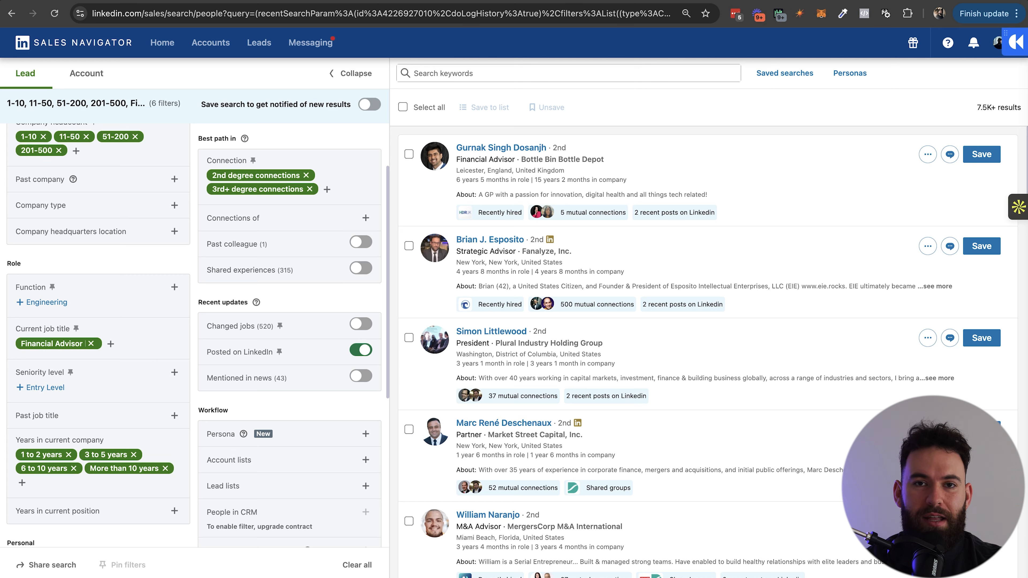
scroll(195, 336, "down", 5)
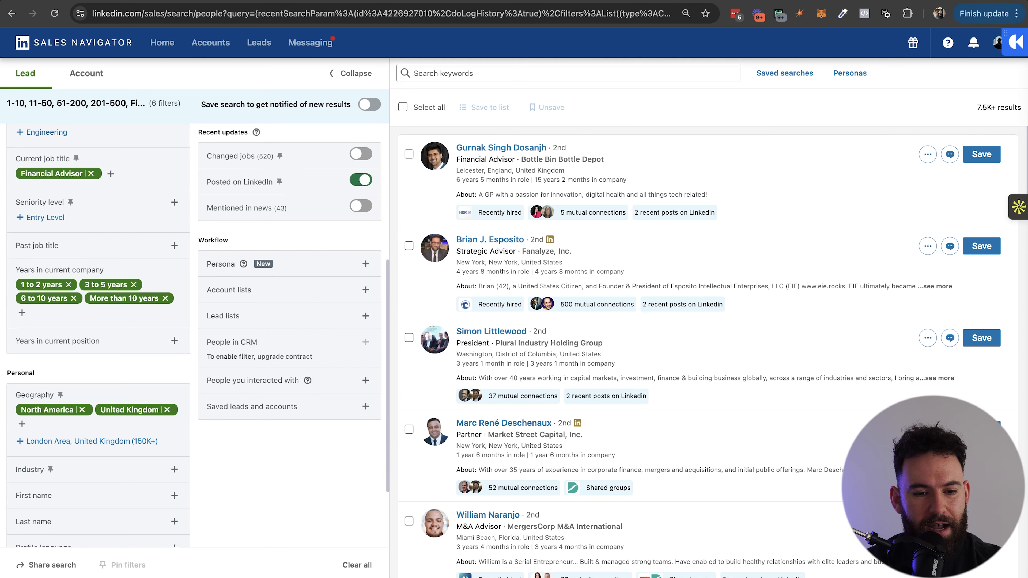
scroll(194, 336, "up", 2)
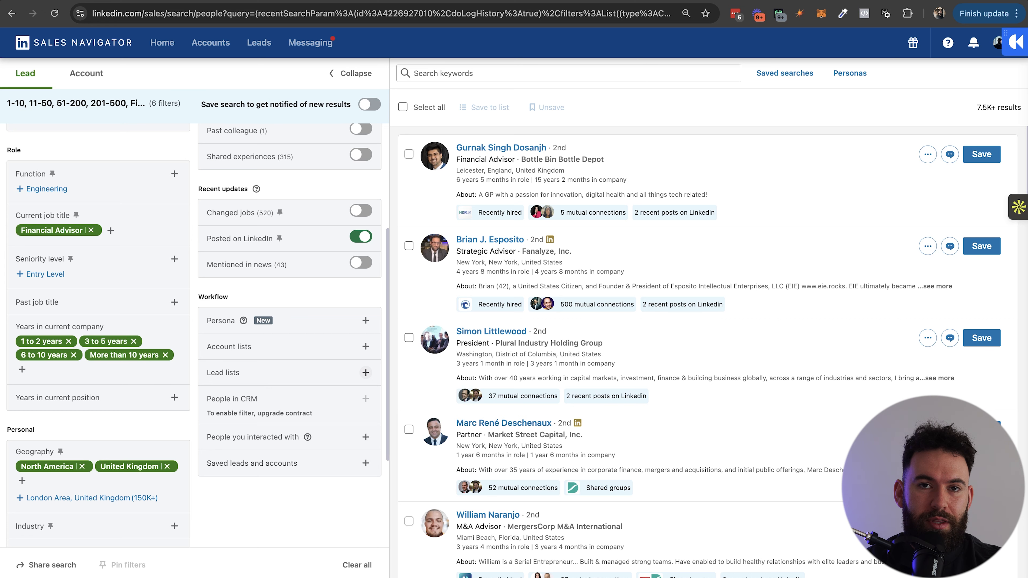
scroll(284, 324, "up", 5)
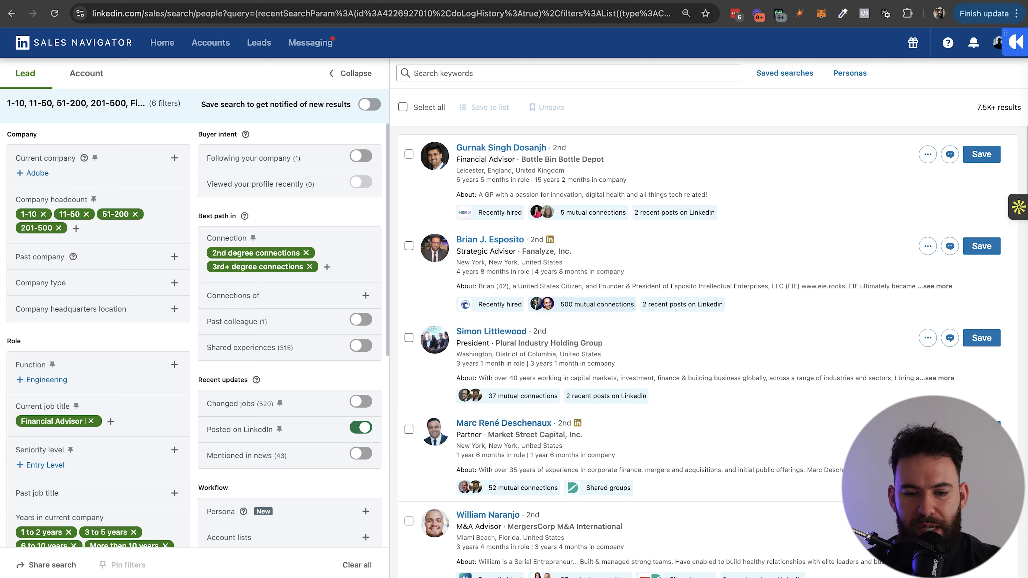
scroll(709, 352, "down", 9)
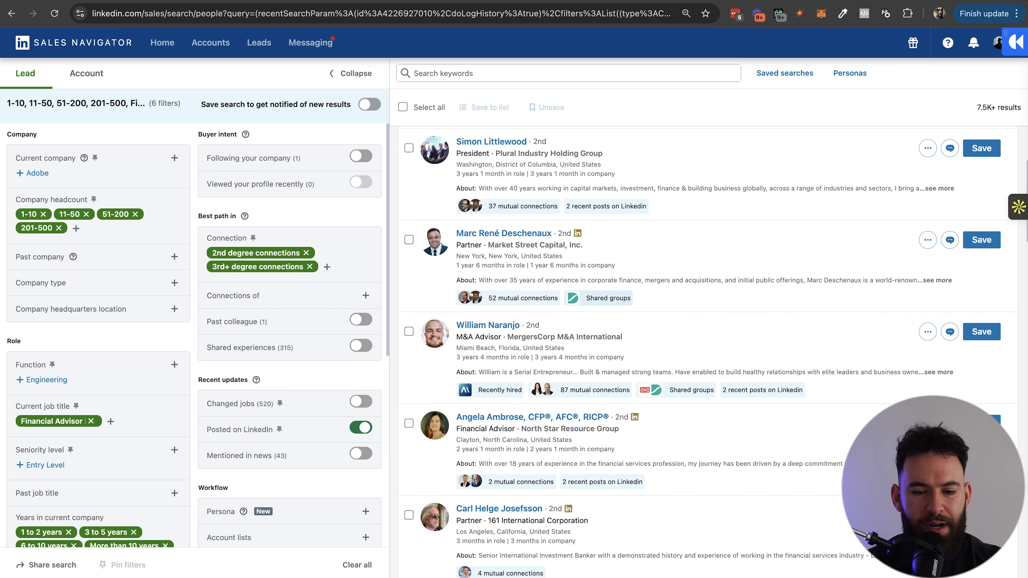
scroll(709, 352, "down", 5)
scroll(708, 353, "up", 13)
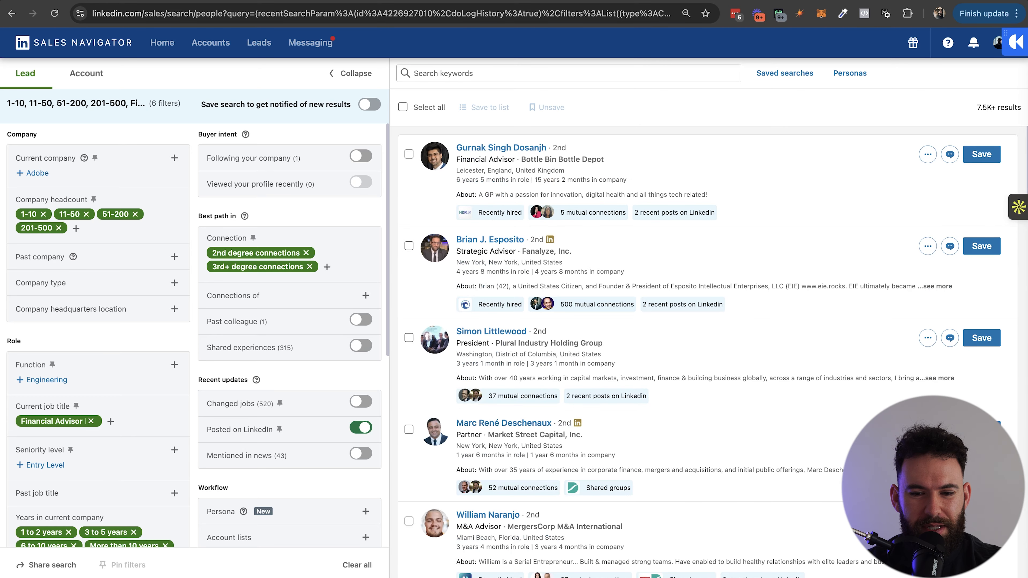
scroll(709, 353, "down", 2)
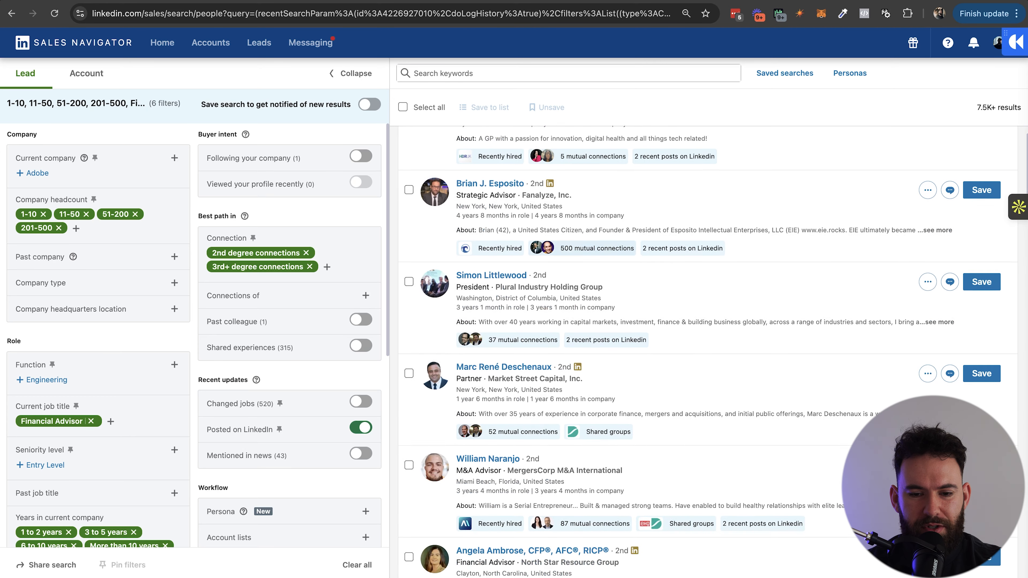
scroll(708, 353, "down", 2)
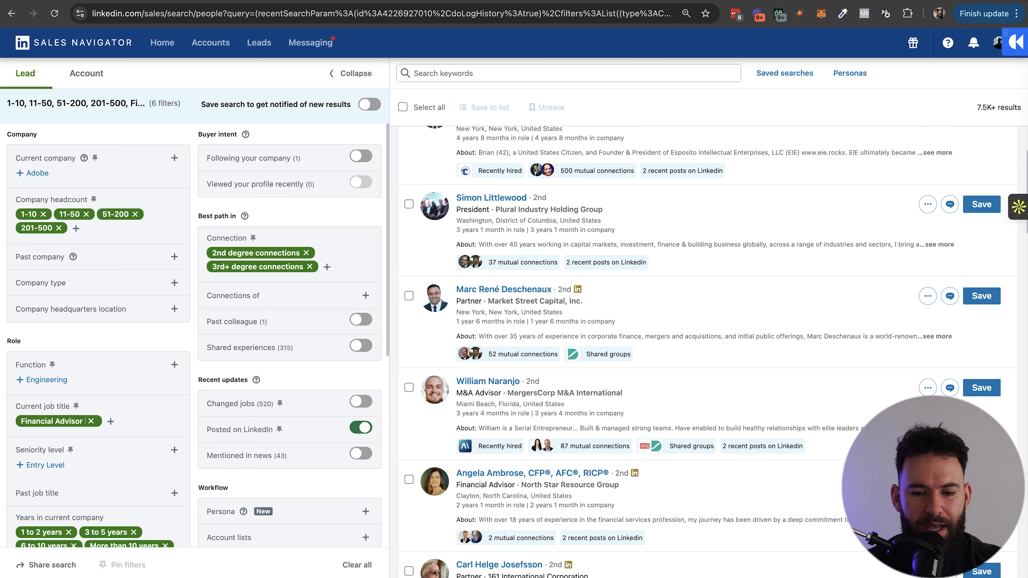
scroll(534, 302, "down", 2)
scroll(709, 352, "down", 3)
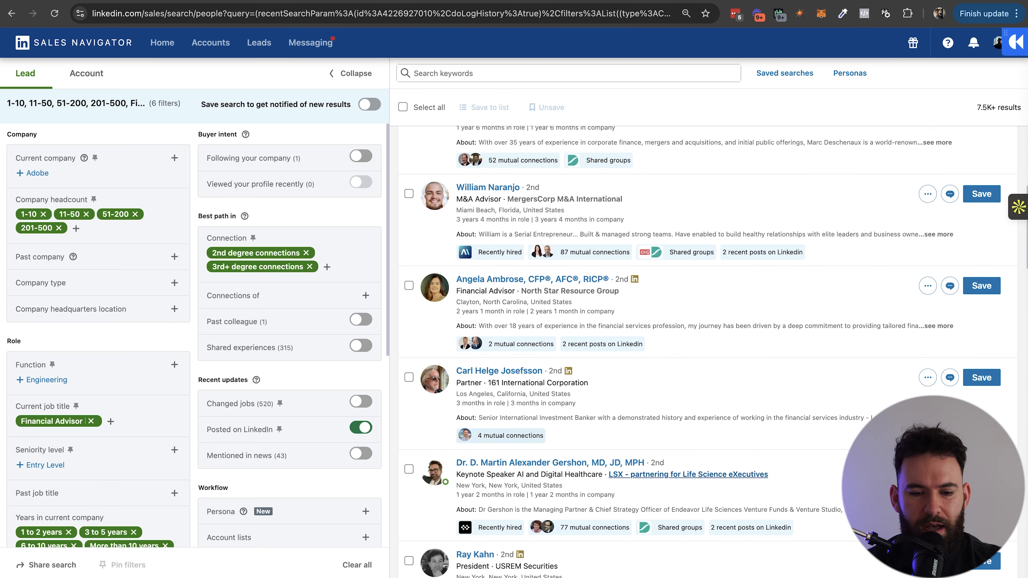
scroll(708, 353, "down", 5)
scroll(709, 352, "down", 3)
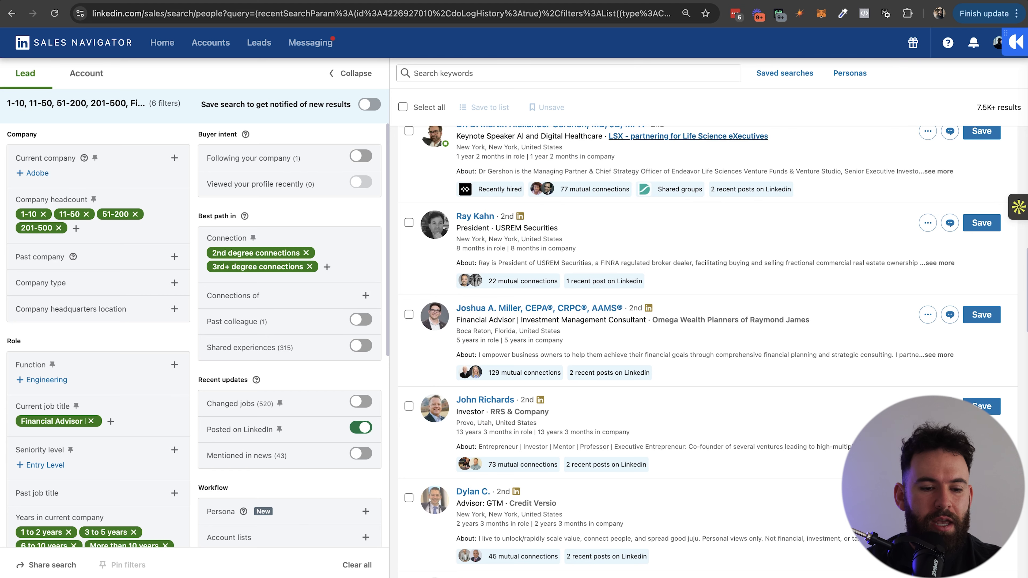
scroll(708, 353, "down", 9)
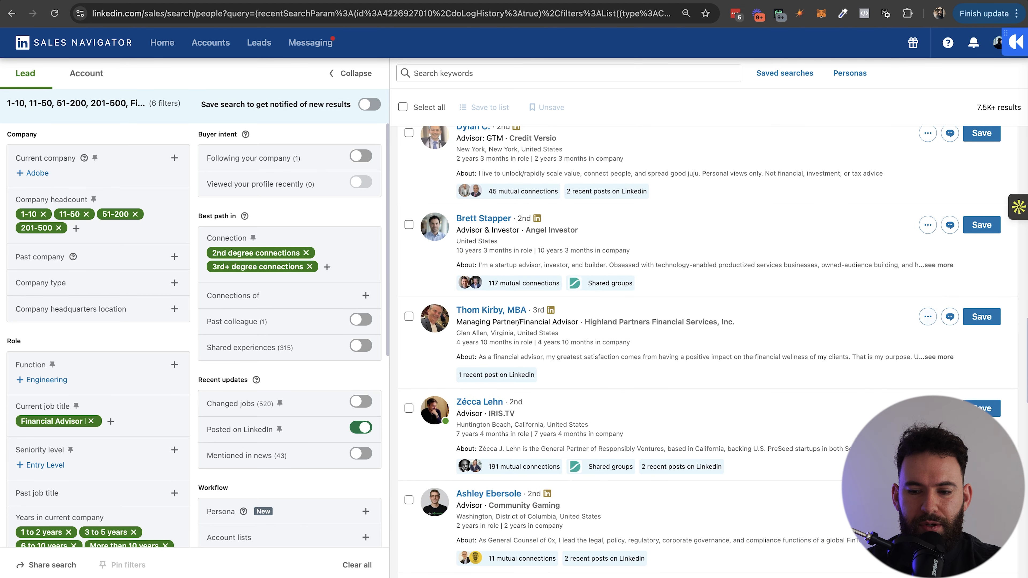
scroll(928, 320, "down", 6)
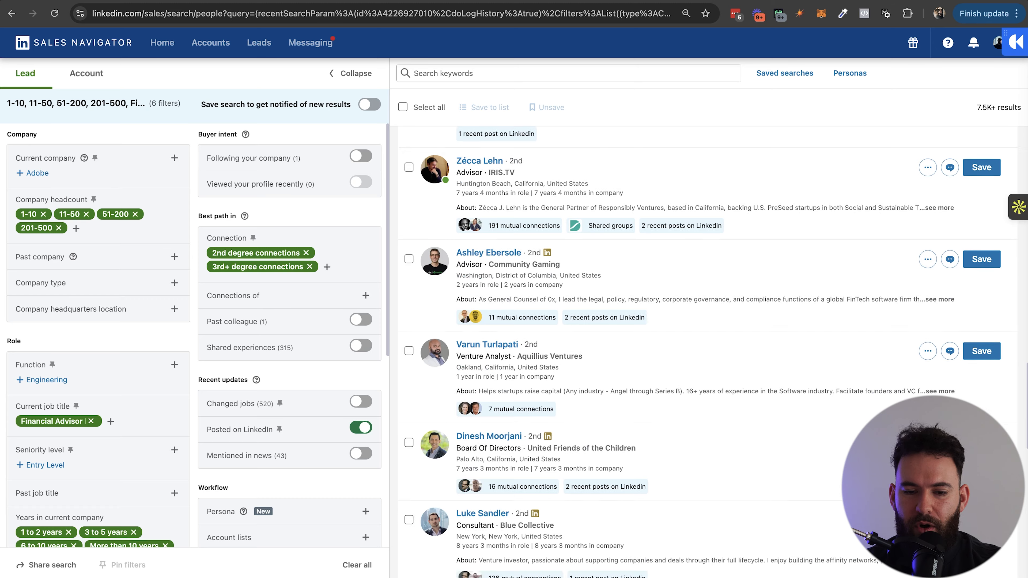
scroll(708, 352, "down", 2)
scroll(708, 353, "up", 20)
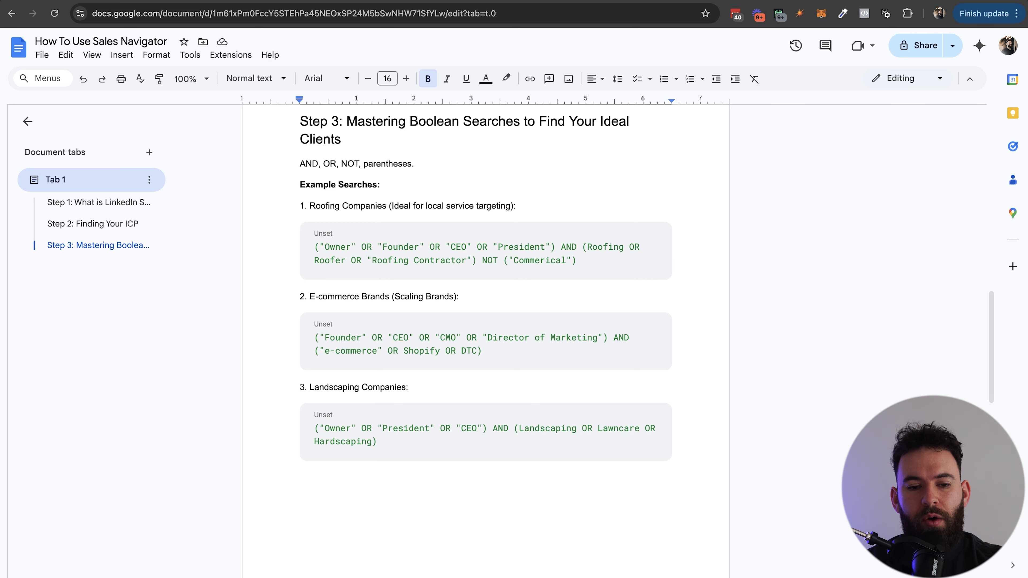
Highlight the AND/OR and parentheses operators line, then select the roofing companies example query.
scroll(486, 284, "down", 1)
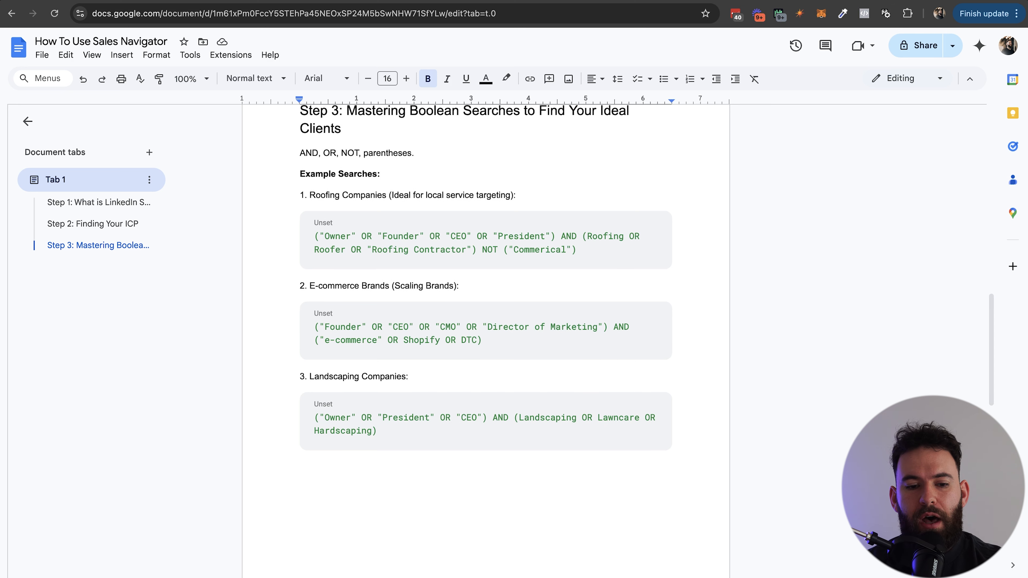
left_click_drag(300, 154, 354, 154)
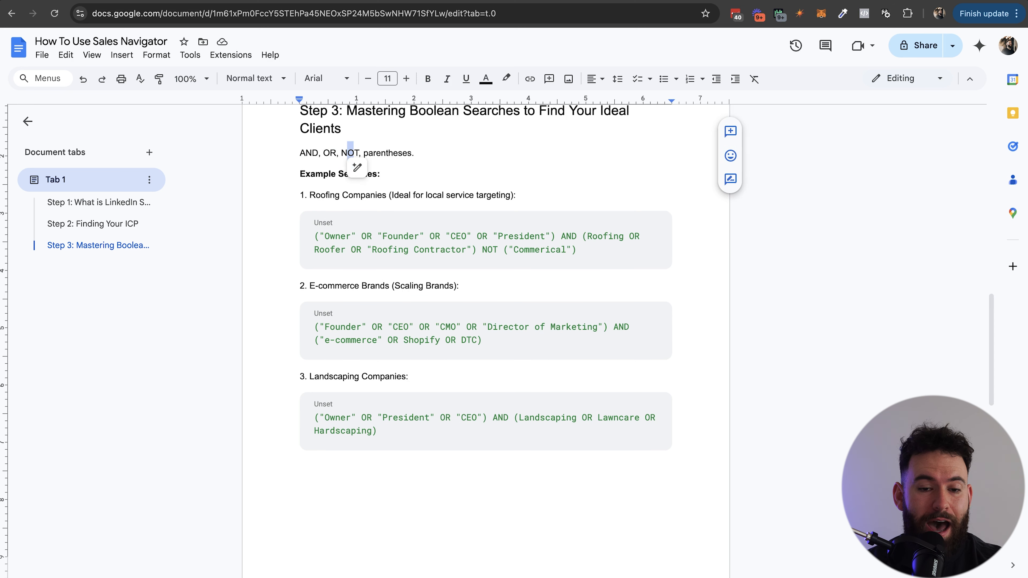
left_click_drag(364, 154, 402, 154)
left_click(416, 155)
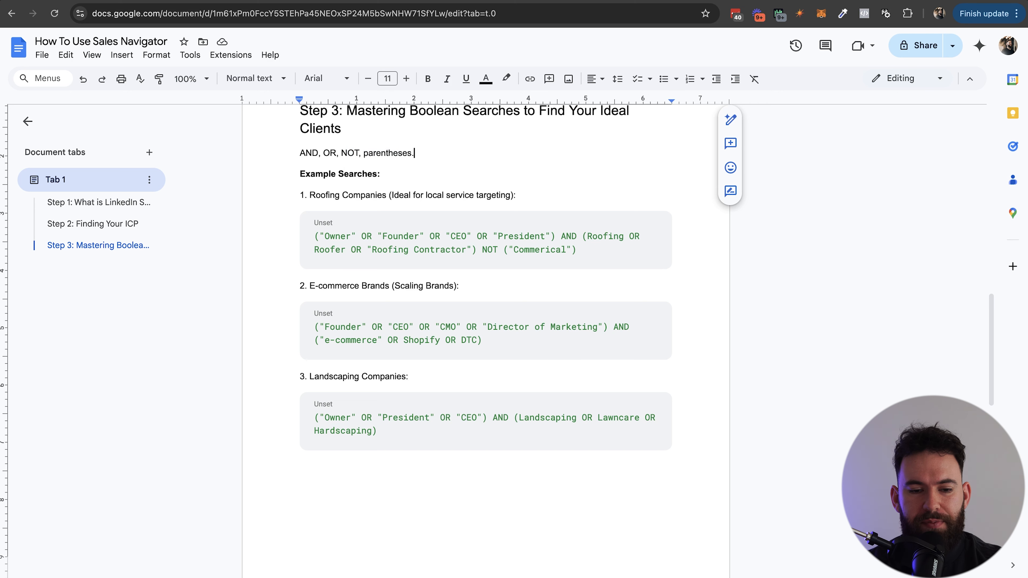
scroll(486, 283, "down", 2)
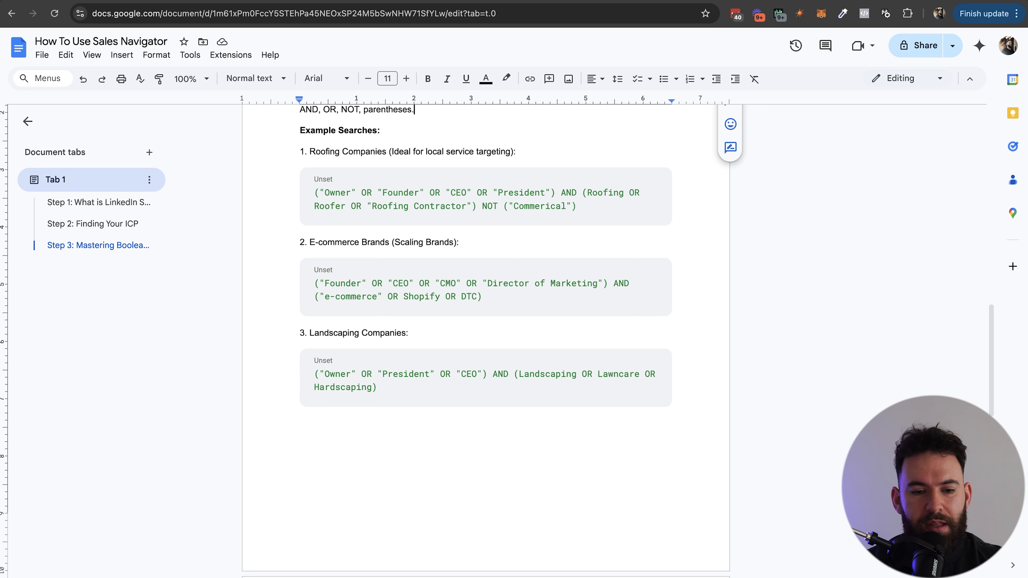
left_click(315, 193)
left_click_drag(315, 192, 577, 207)
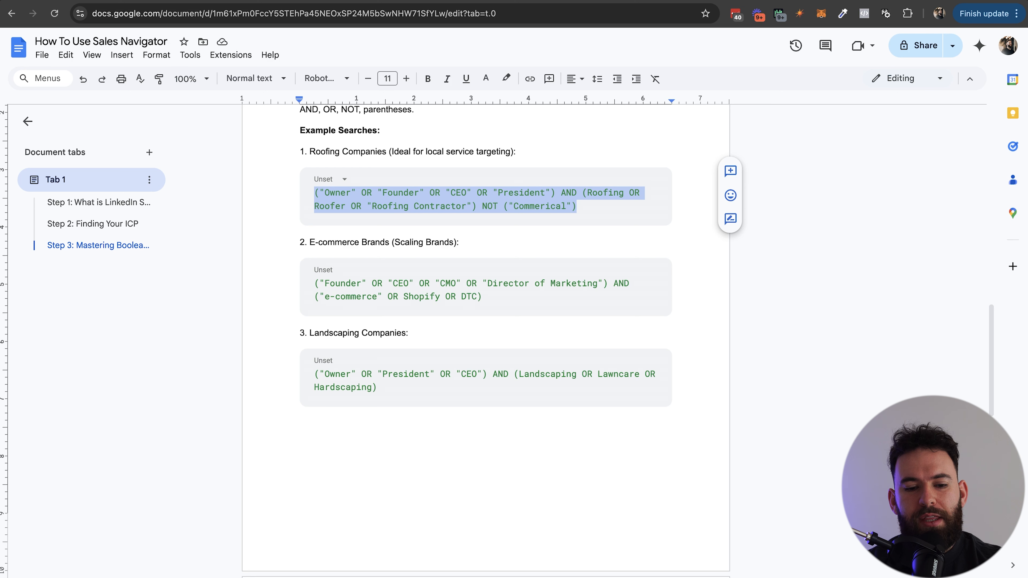
Highlight the AND, NOT and excluded 'Commerical' term in the roofing example query.
left_click(349, 193)
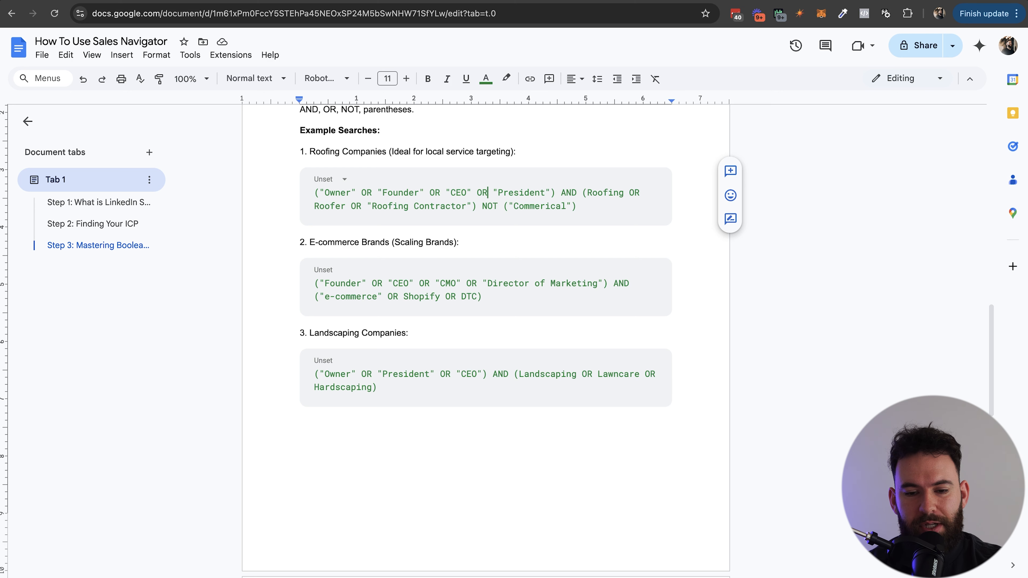
double_click(569, 194)
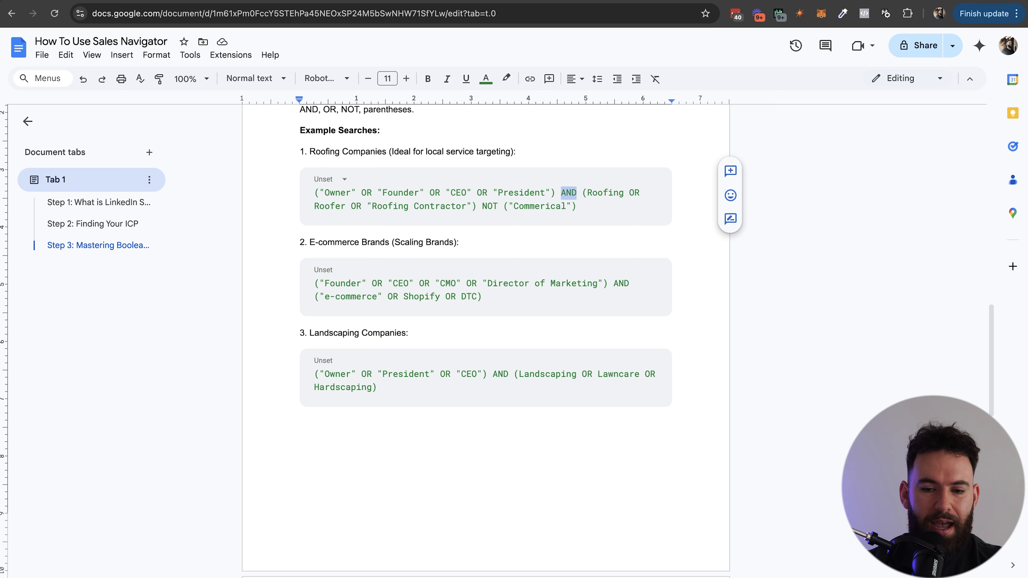
left_click(604, 194)
left_click(331, 206)
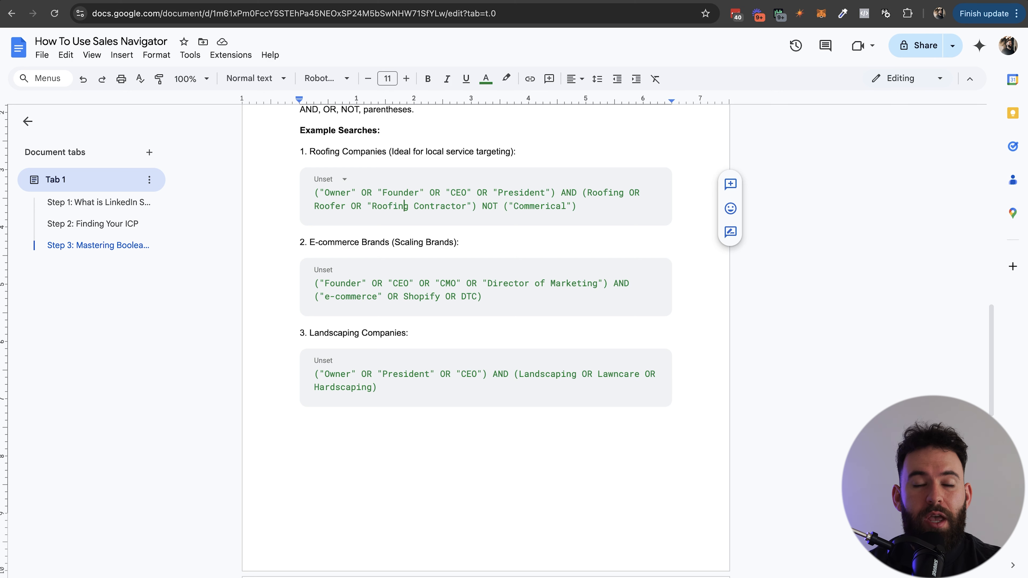
double_click(484, 206)
left_click_drag(504, 206, 581, 206)
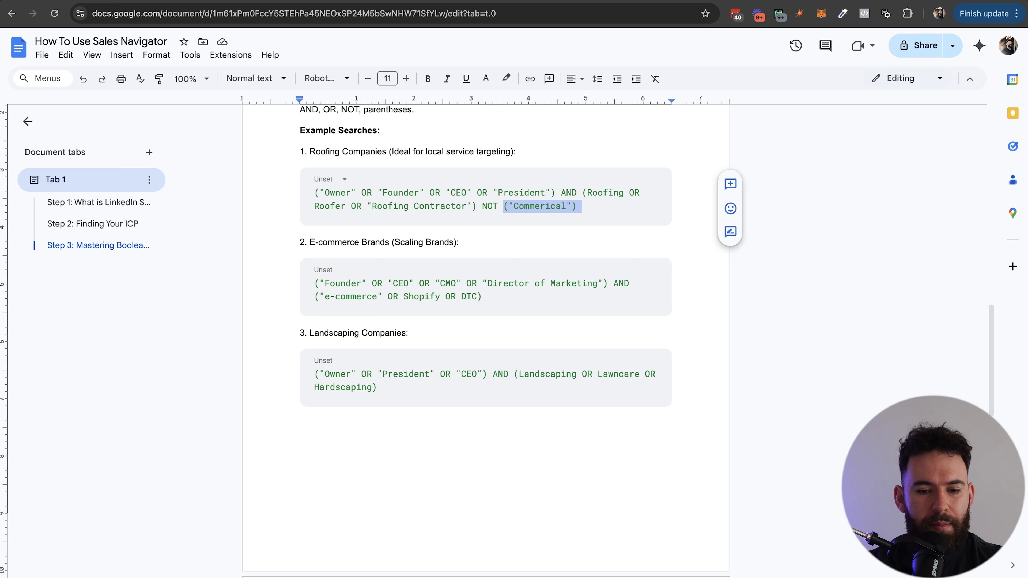
Go over the e-commerce example's job titles and keywords, then return to Sales Navigator.
left_click(340, 283)
left_click(409, 283)
left_click(451, 283)
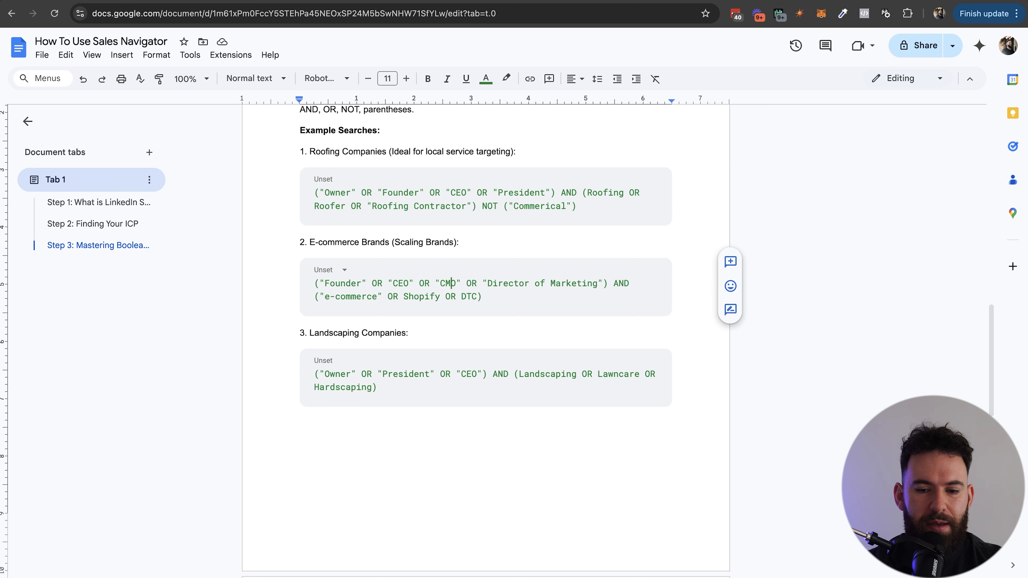
left_click(330, 297)
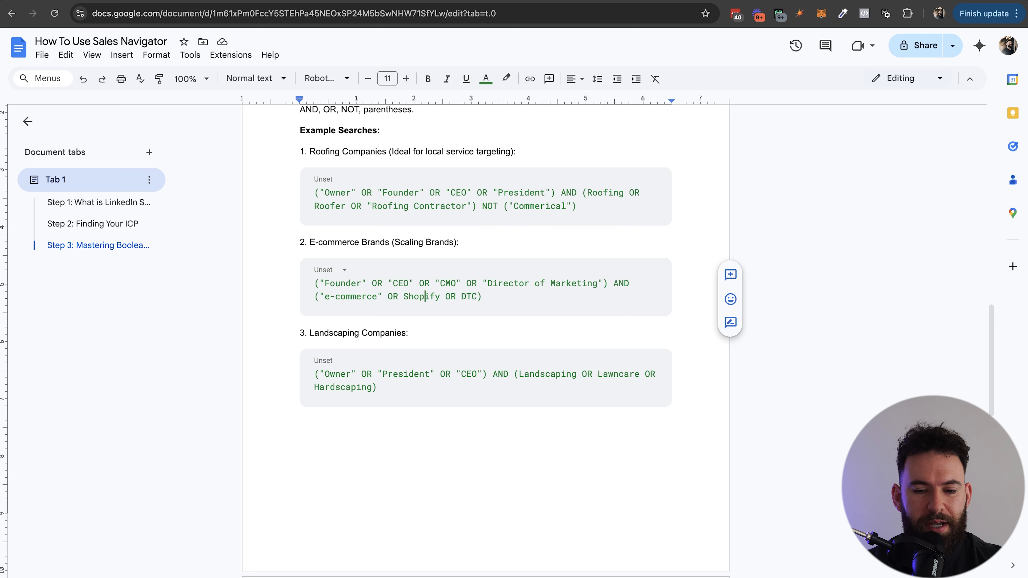
key("ctrl+Tab")
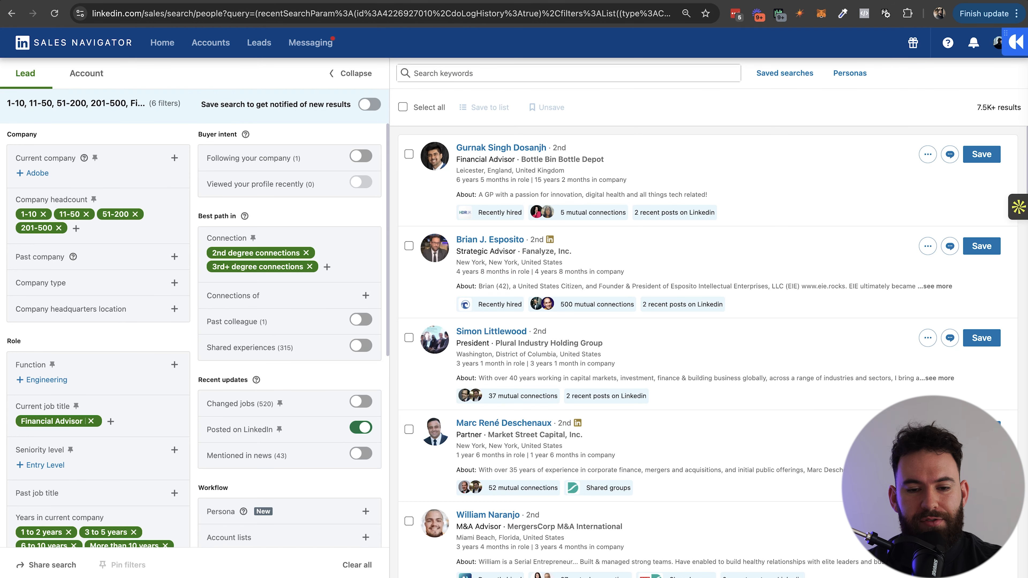
type("(\"Advisor\" NOT \"M&A\")")
key("Return")
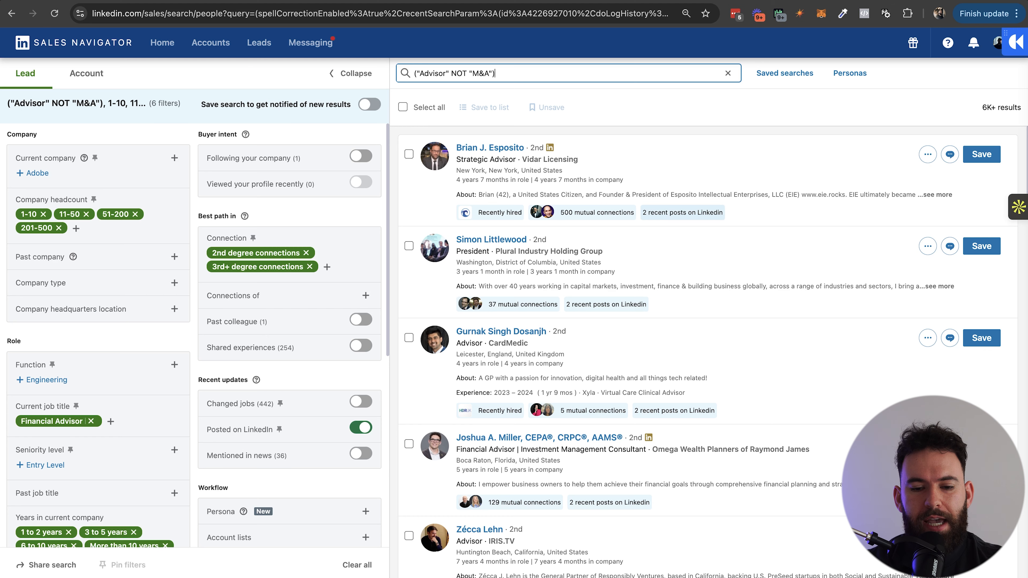
scroll(708, 353, "down", 9)
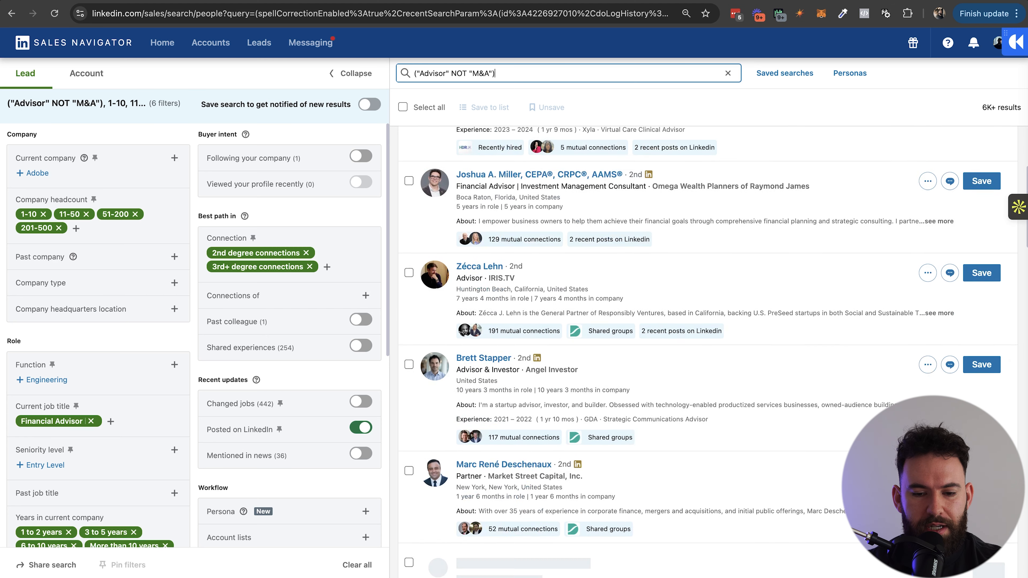
scroll(707, 353, "down", 3)
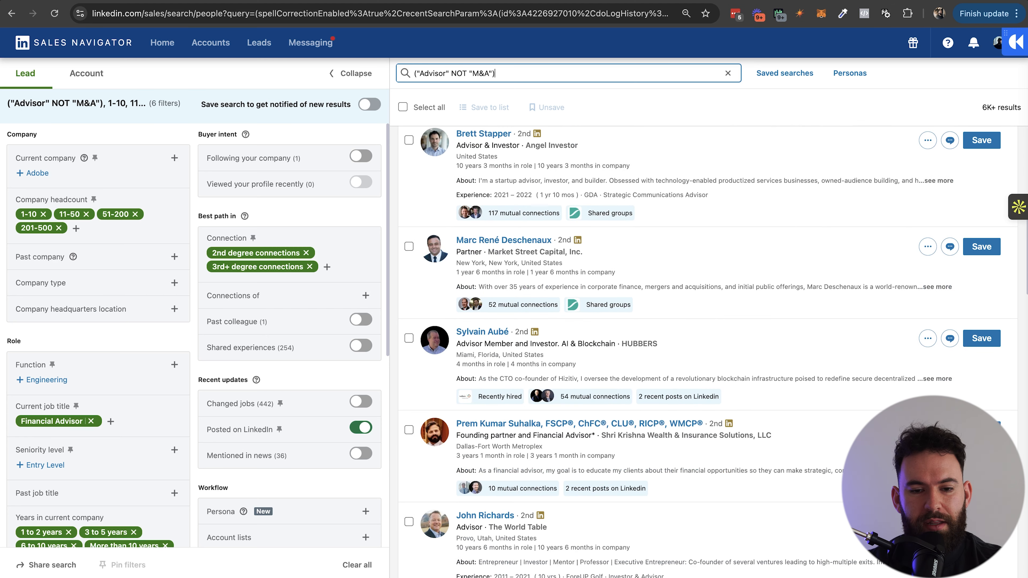
left_click(496, 73)
type("OR \"Fiduciary\"")
key("Return")
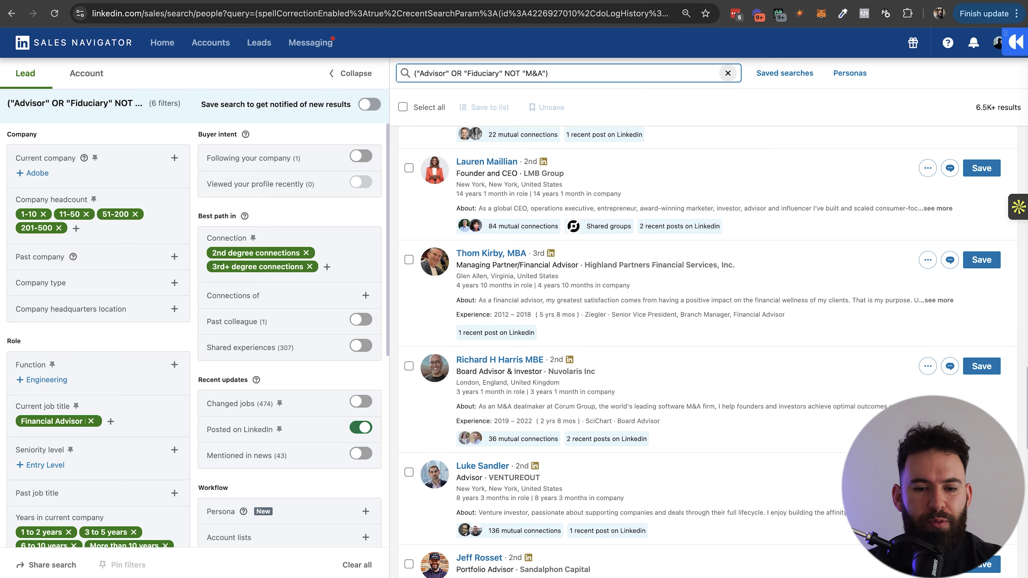
left_click(728, 72)
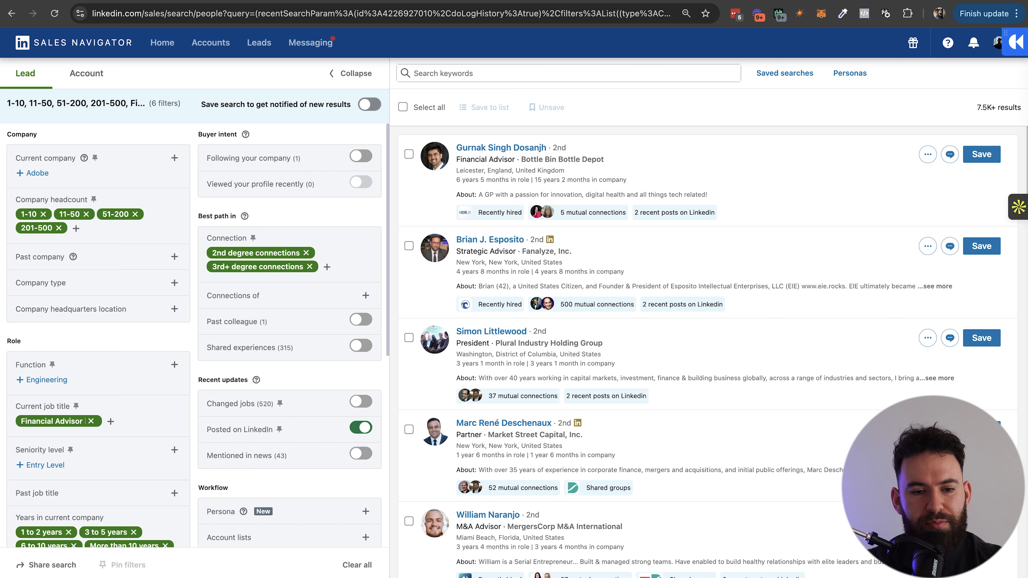
Save the Financial Advisor lead search with weekly email alerts, then review it under Saved searches.
left_click(370, 104)
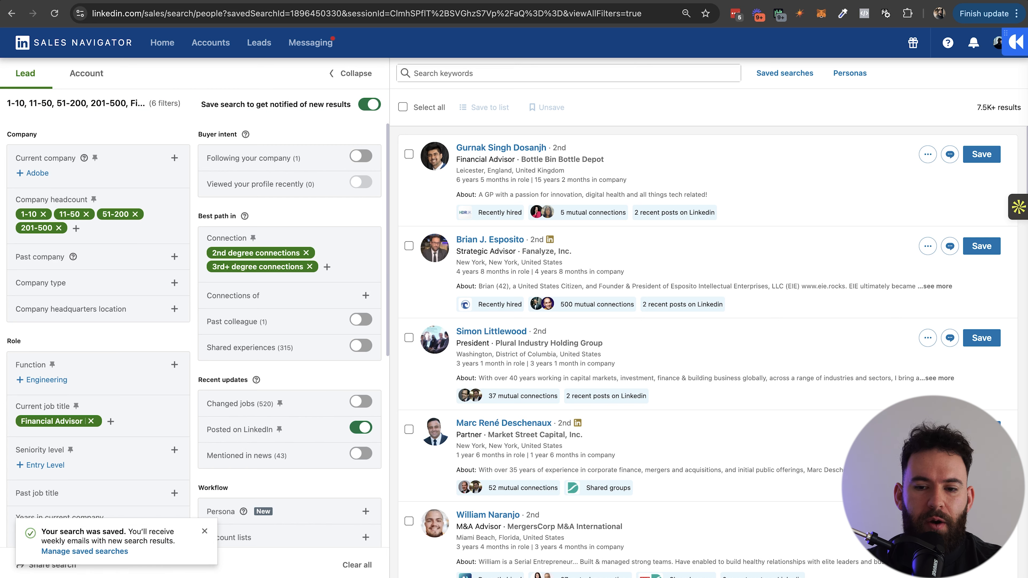
left_click(784, 73)
mouse_move(834, 138)
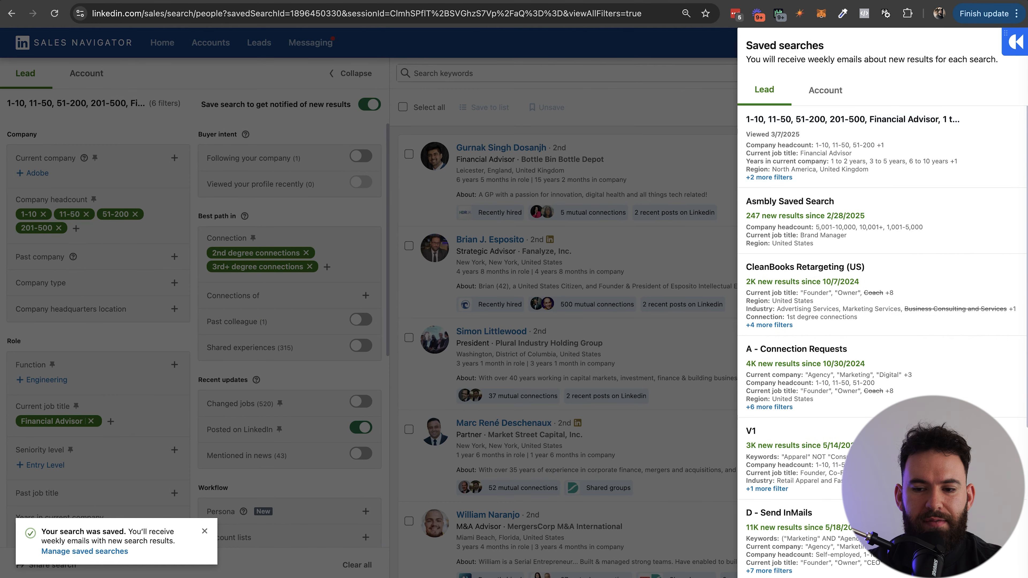
left_click(970, 119)
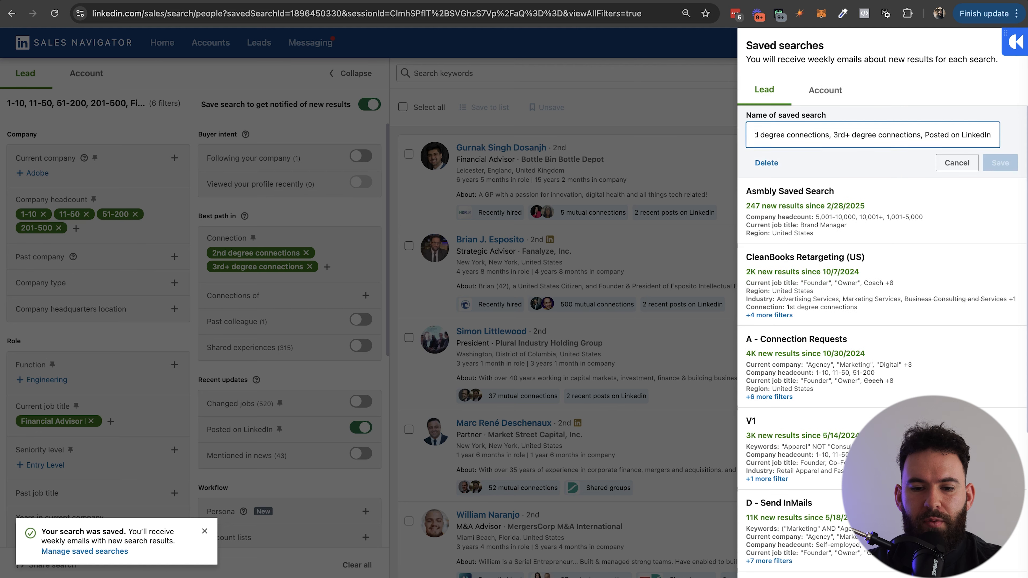
key("Escape")
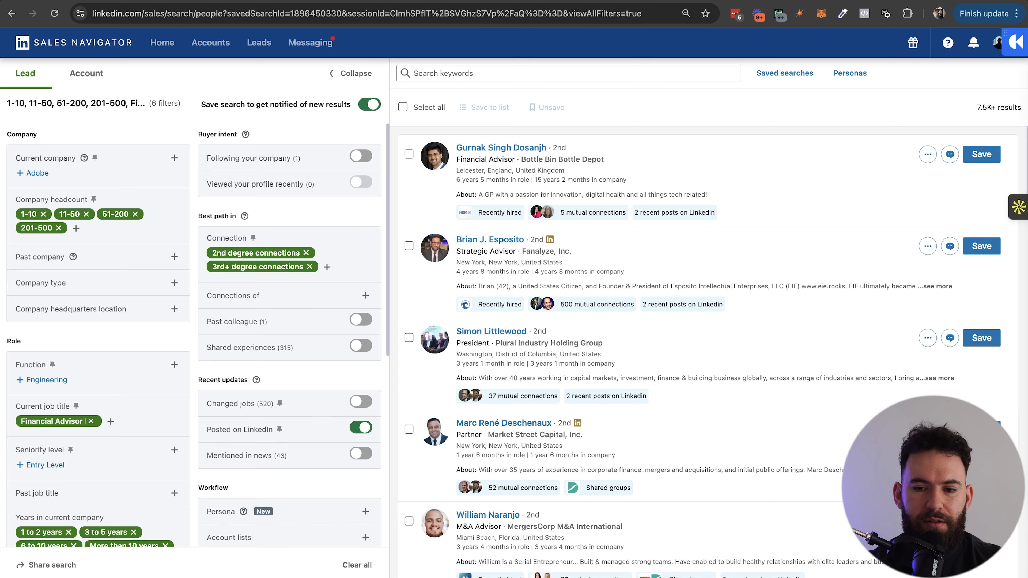
left_click(784, 74)
left_click(672, 121)
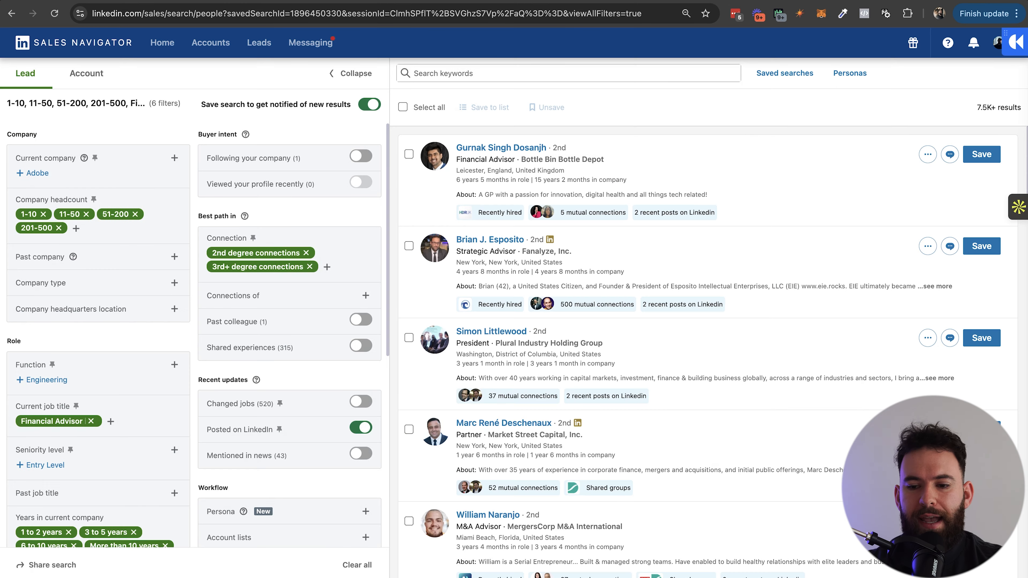
left_click(927, 154)
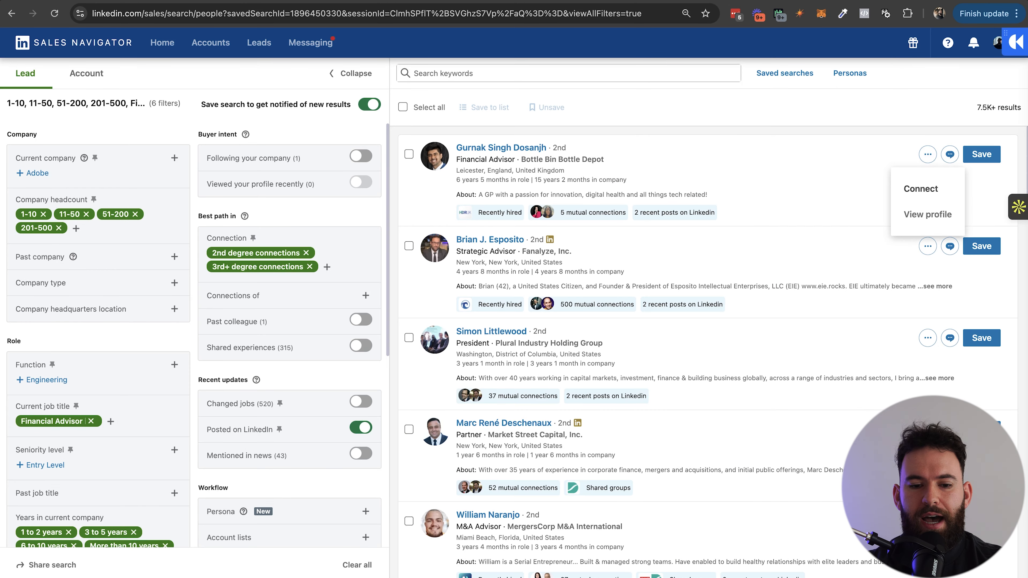
left_click(921, 189)
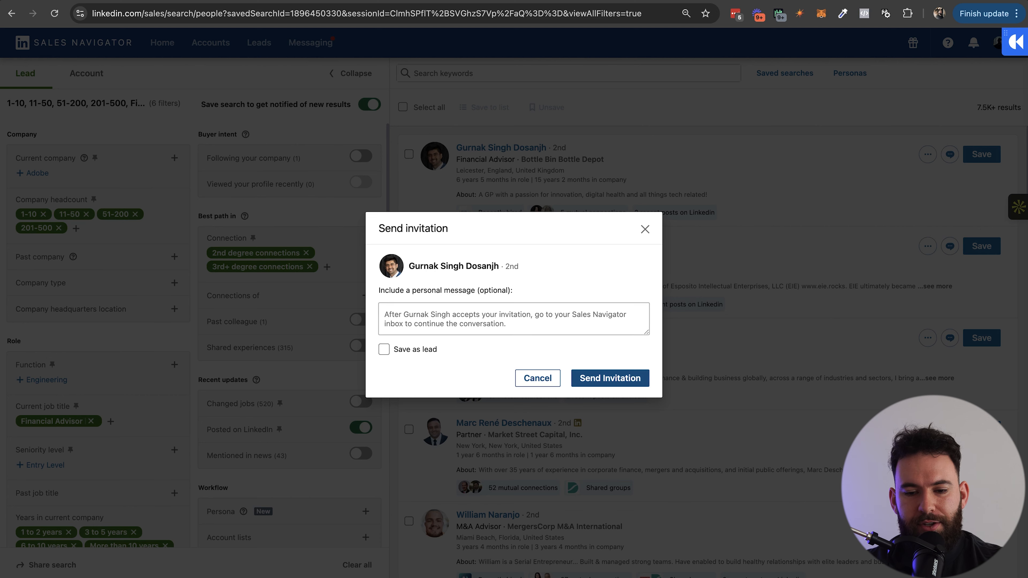
left_click(645, 229)
left_click(927, 246)
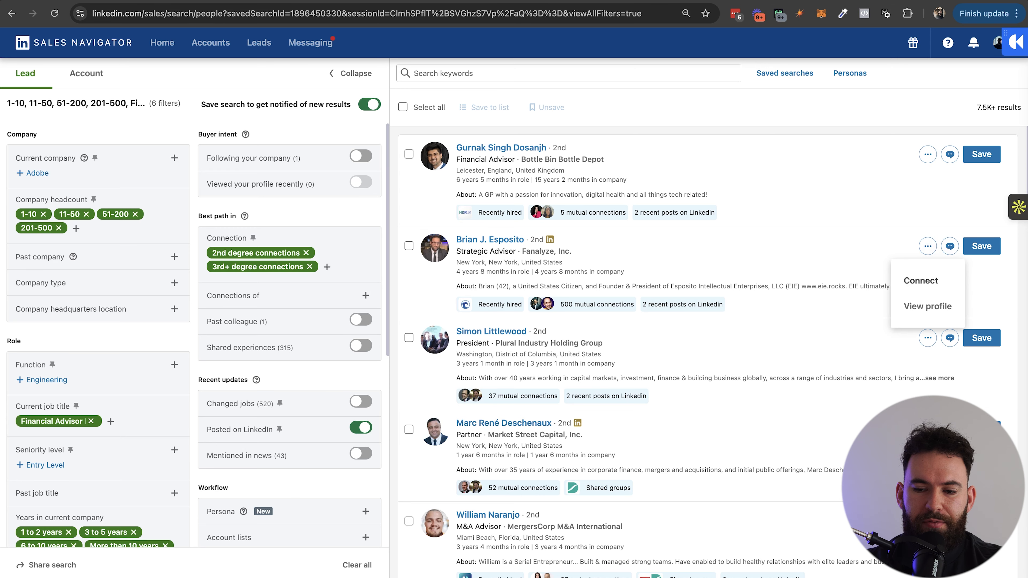
left_click(846, 261)
scroll(707, 353, "down", 20)
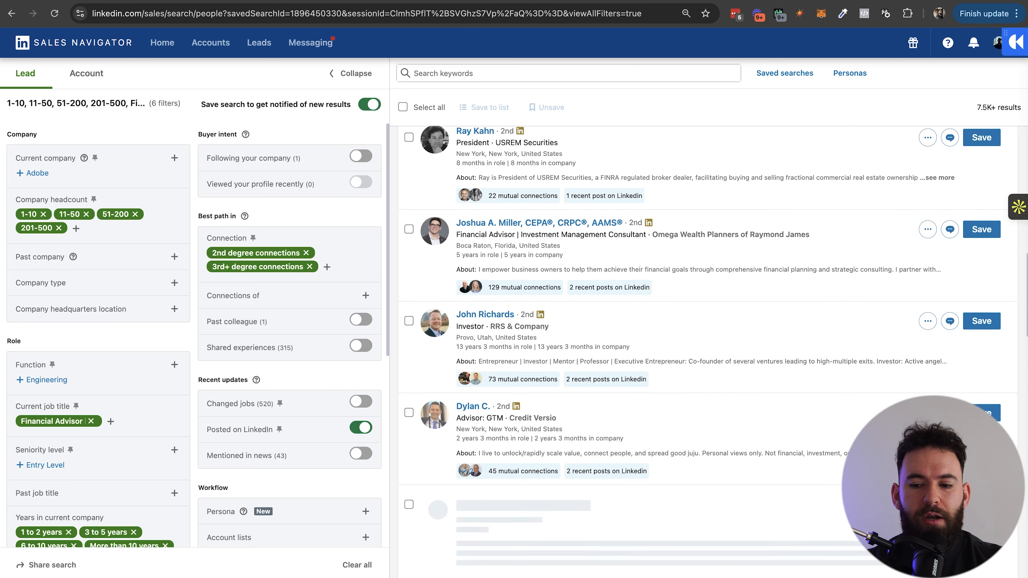
scroll(708, 353, "down", 2)
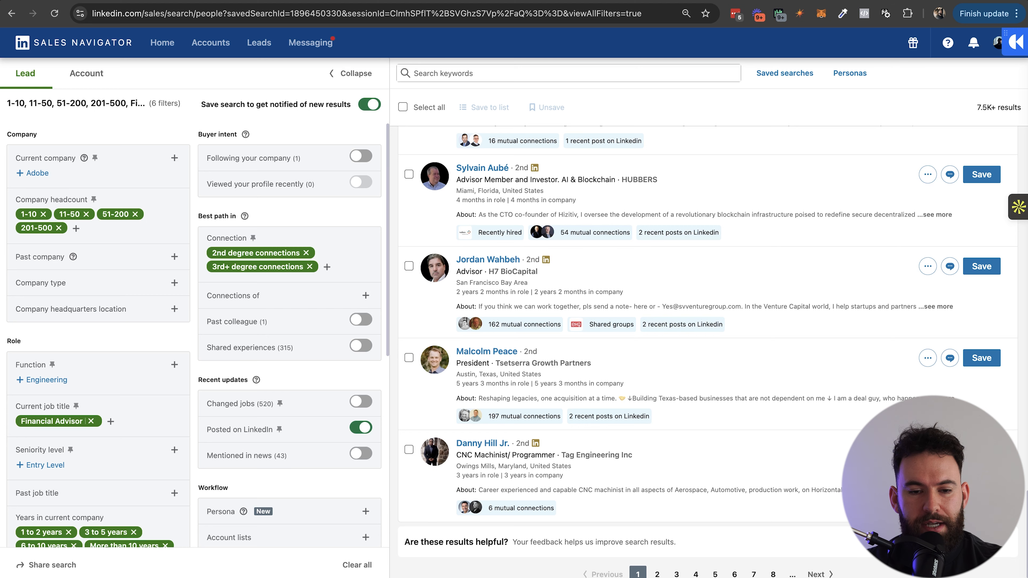
scroll(708, 353, "up", 20)
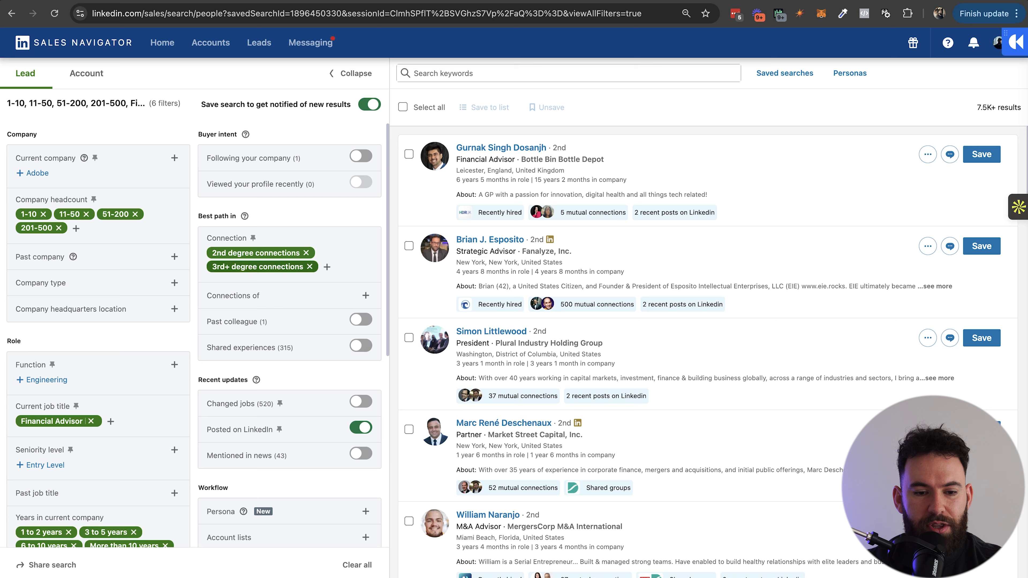
Start an InMail to the first lead (1 of 150 credits) and paste the research-report outreach template into the body.
left_click(928, 154)
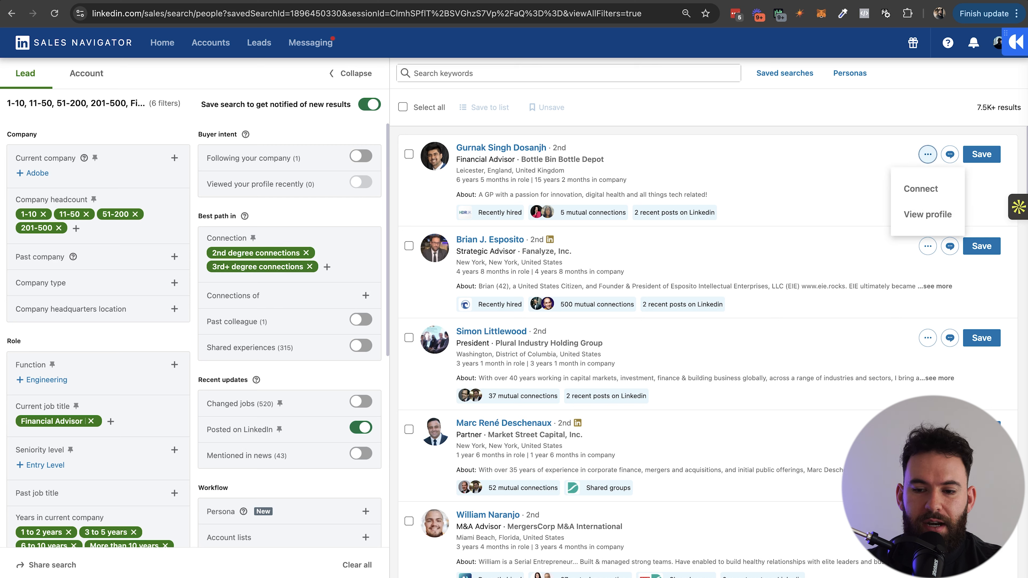
left_click(950, 154)
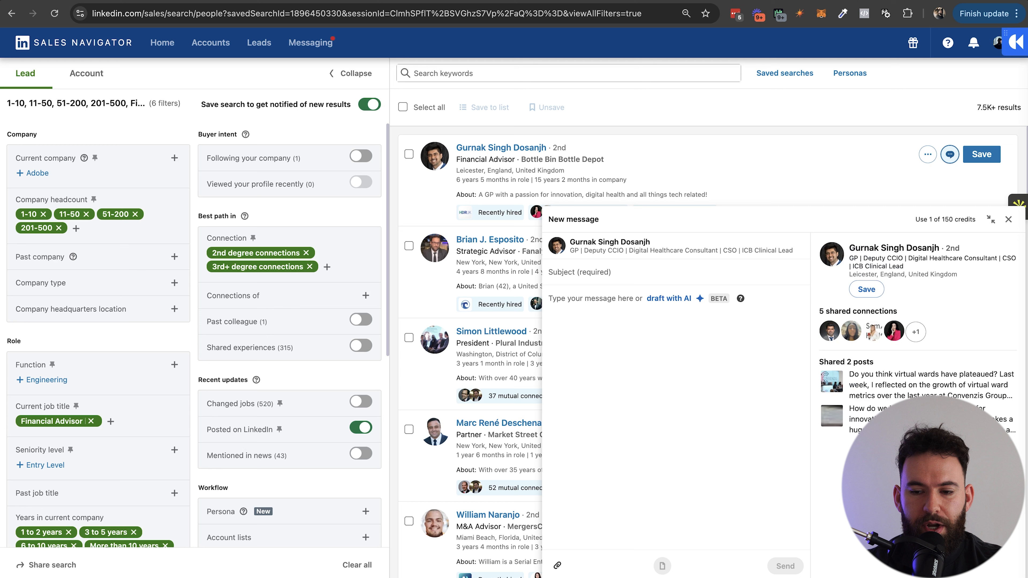
left_click_drag(916, 219, 976, 219)
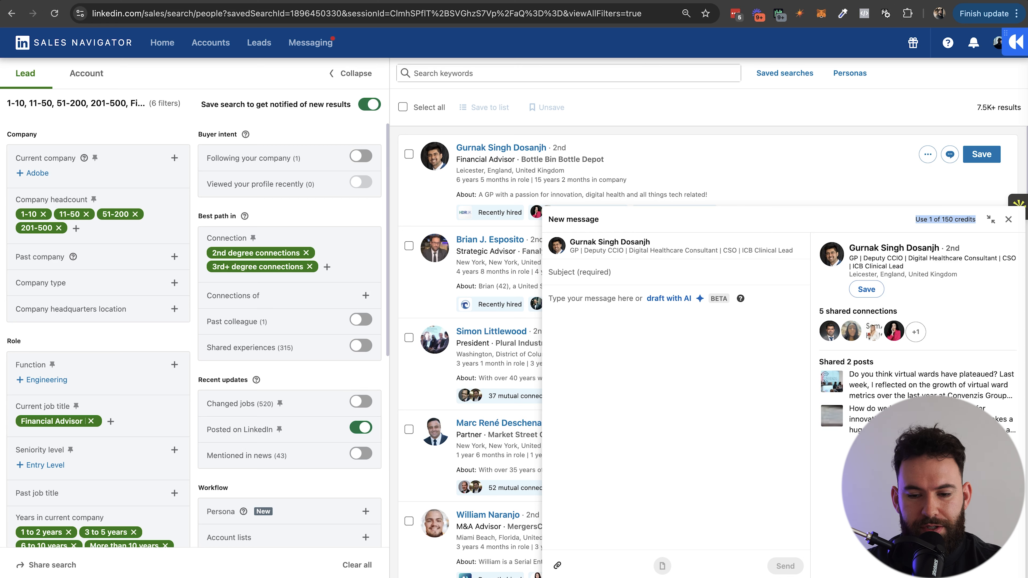
left_click(1008, 220)
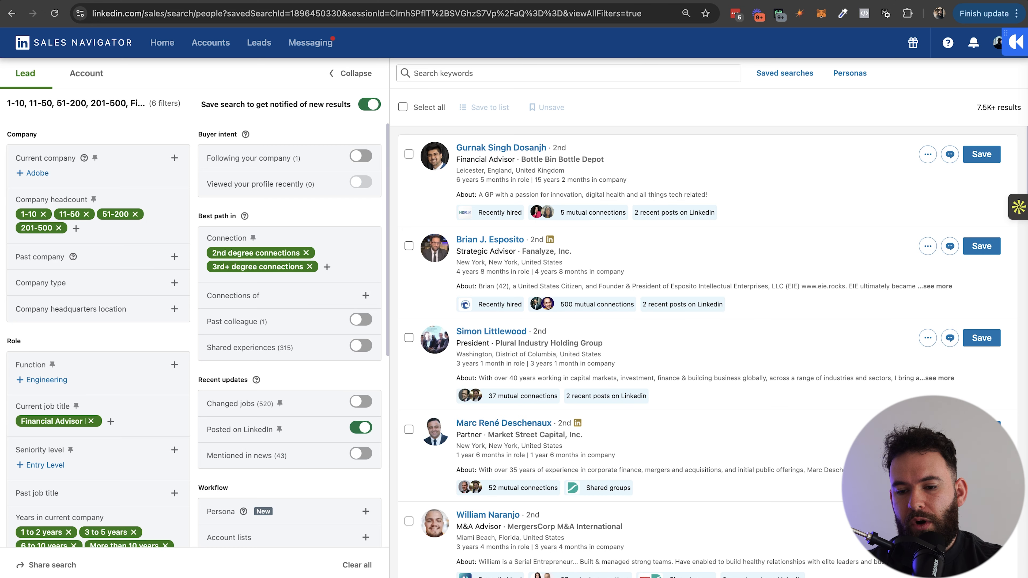
left_click(950, 154)
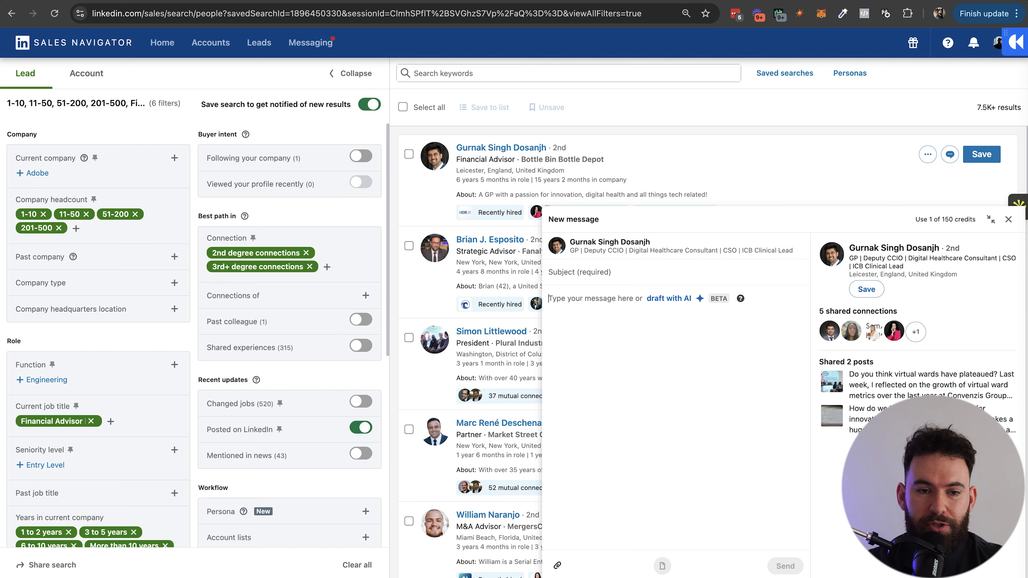
type("Hey [Name],  I know this is random but you seemed like the best person to reach out to for this.  I’m currently putting together a research report on what [Avatar] is doing to [scale/grow/test] more [end result you provide].  I’ll be sharing the finished report with insights for anyone who’s kind enough to take a second to respond.  [Ask primary question]  Thanks!  [Your Name]")
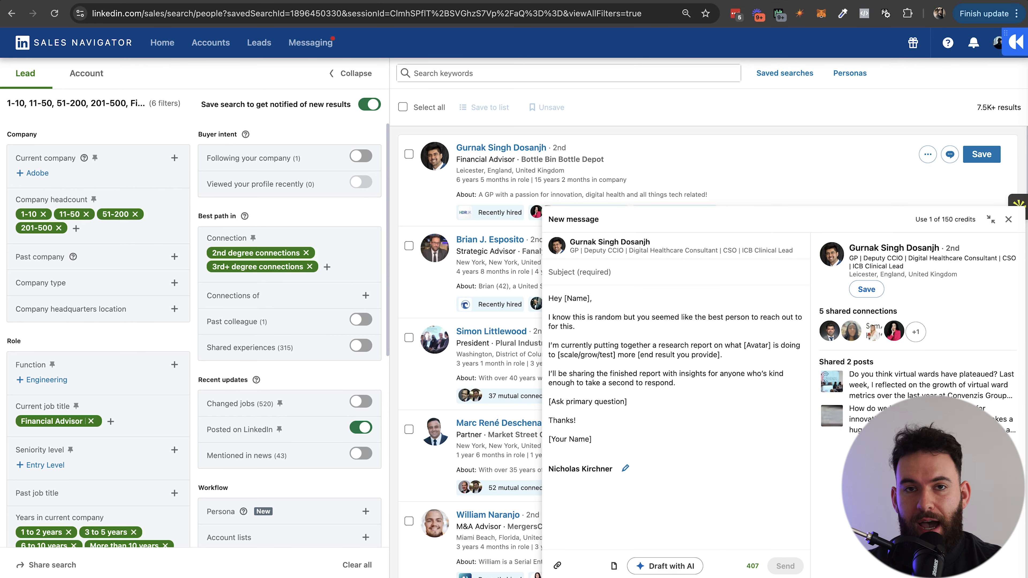